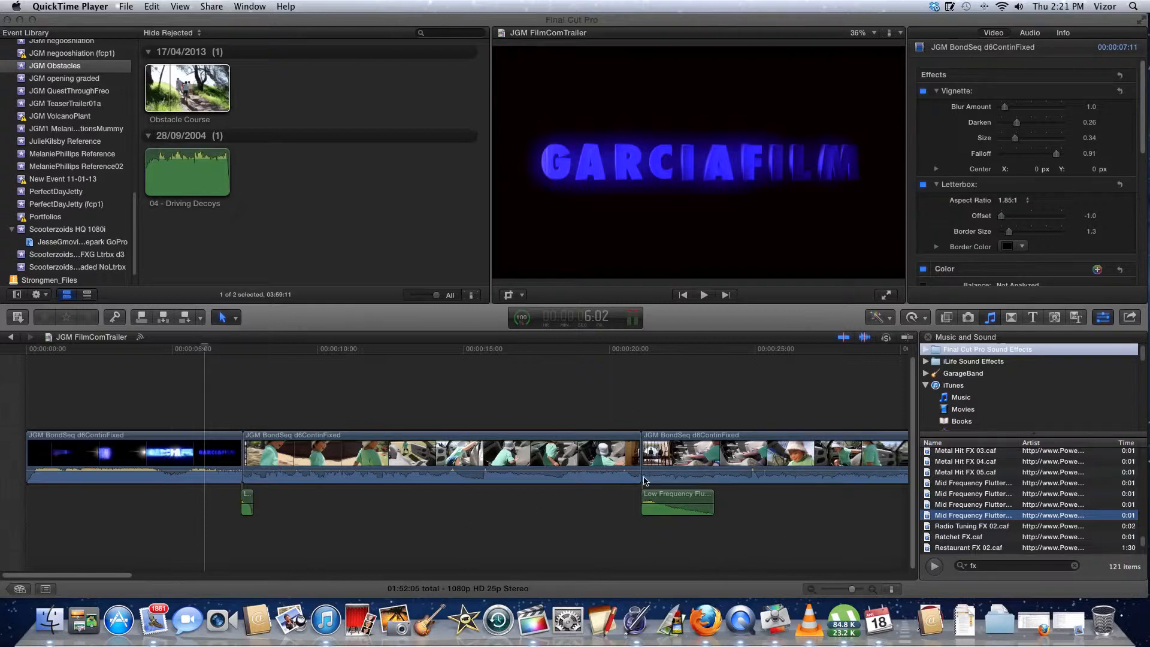
Delete the low frequency flutter sound effect attached beneath the start of the third video clip
left_click(674, 510)
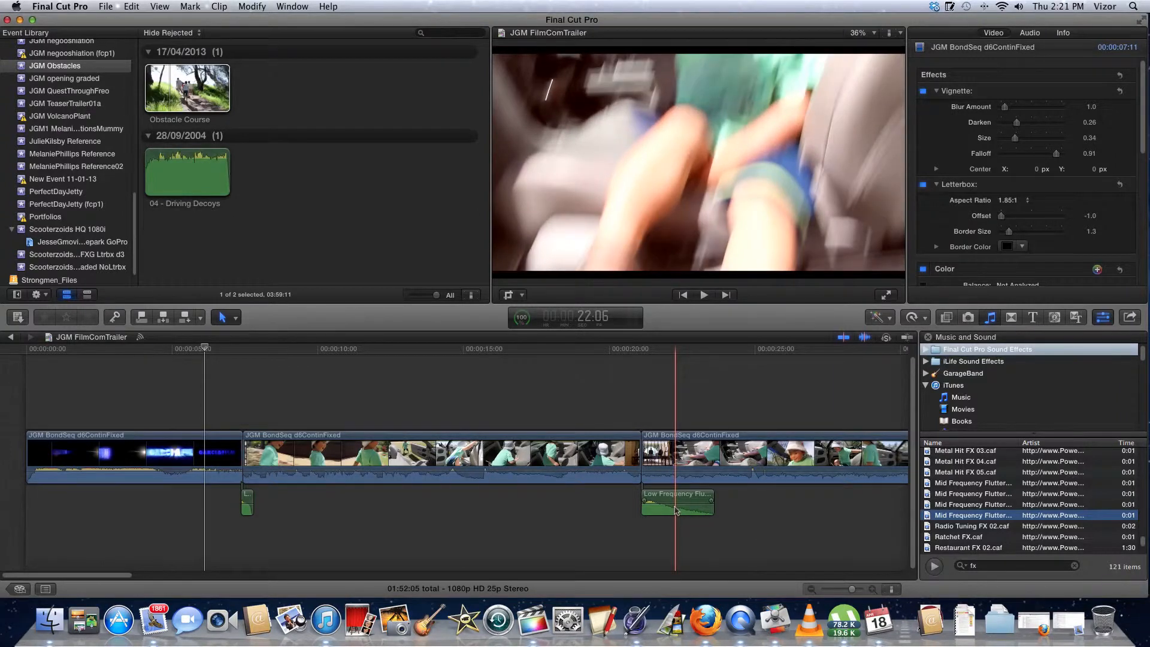
left_click(676, 510)
key("Delete")
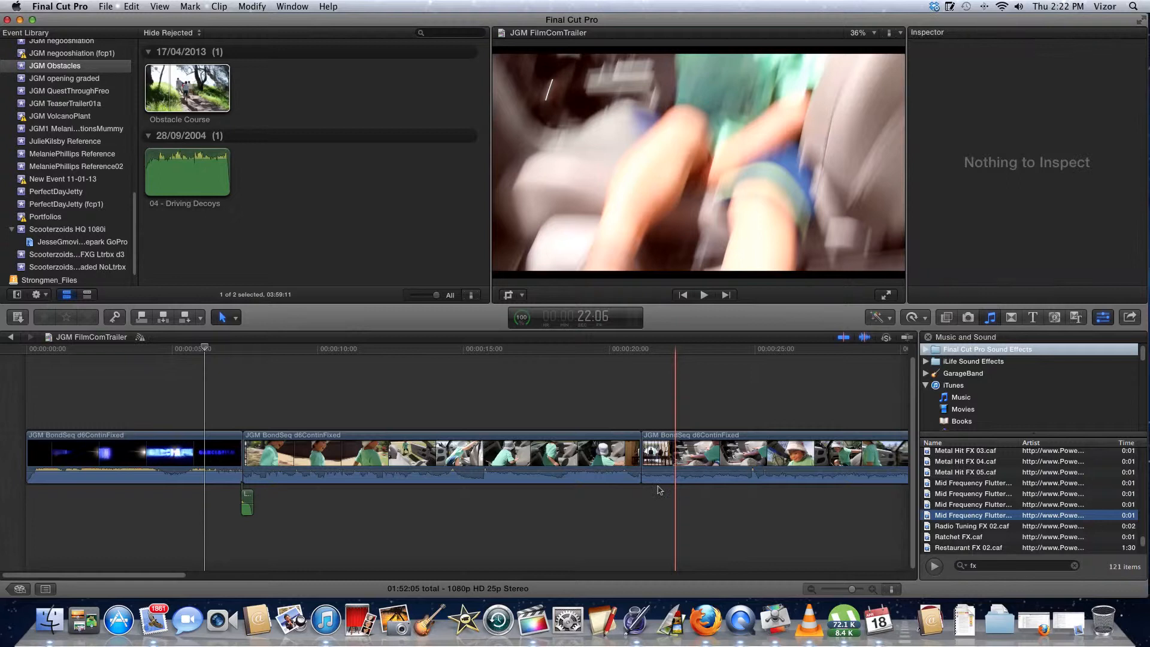
Play the cut between the second and third clips twice without the sound effect, and restore the deleted flutter effect
left_click(620, 417)
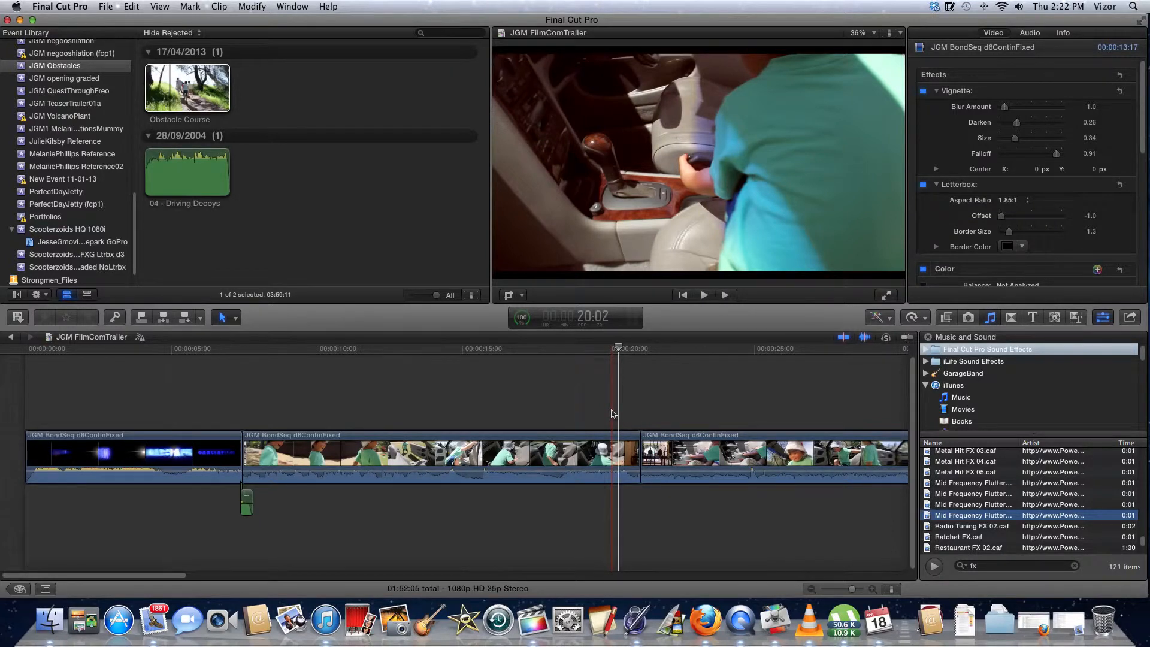
left_click(610, 399)
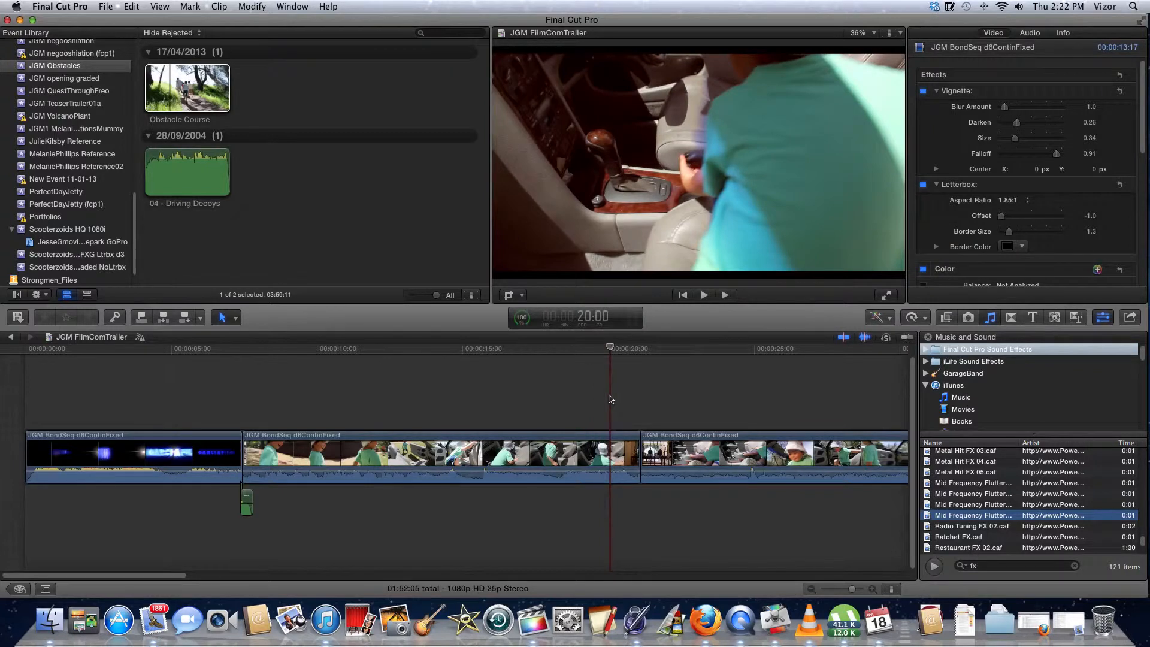
key("space")
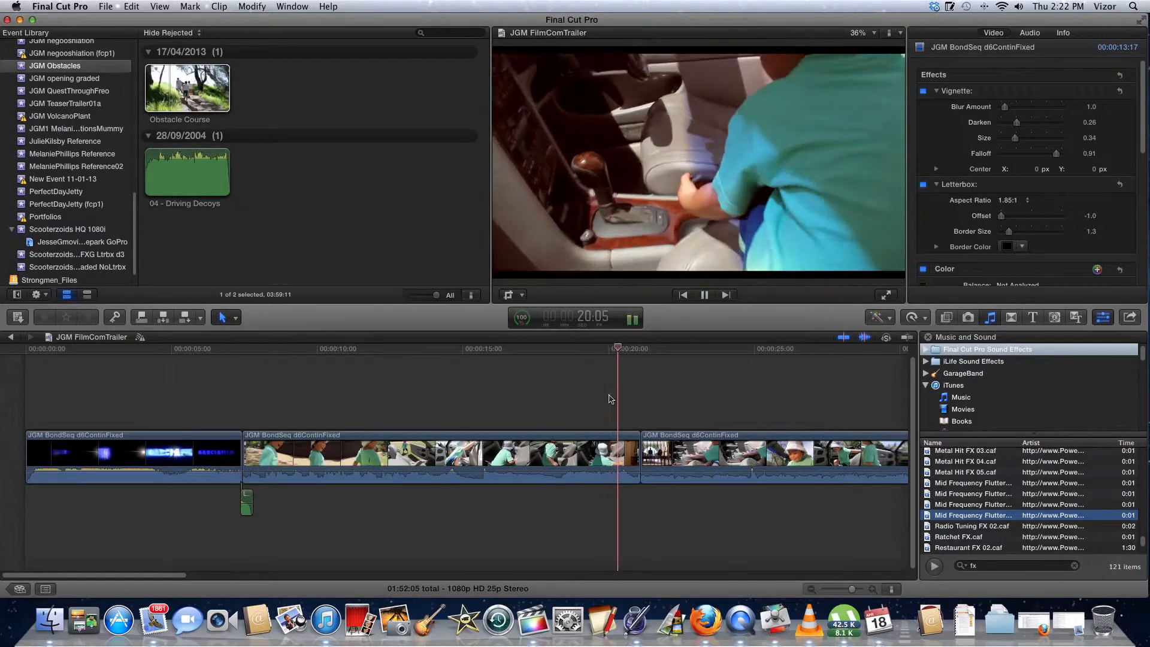
key("space")
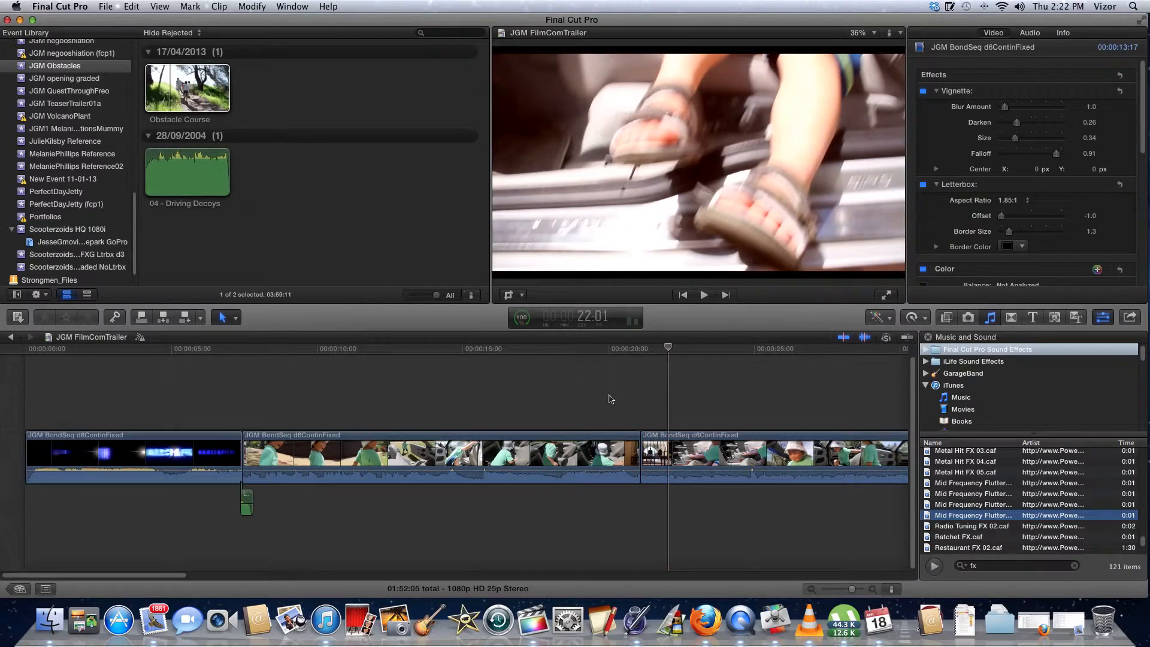
key("XF86AudioRaiseVolume")
left_click(602, 399)
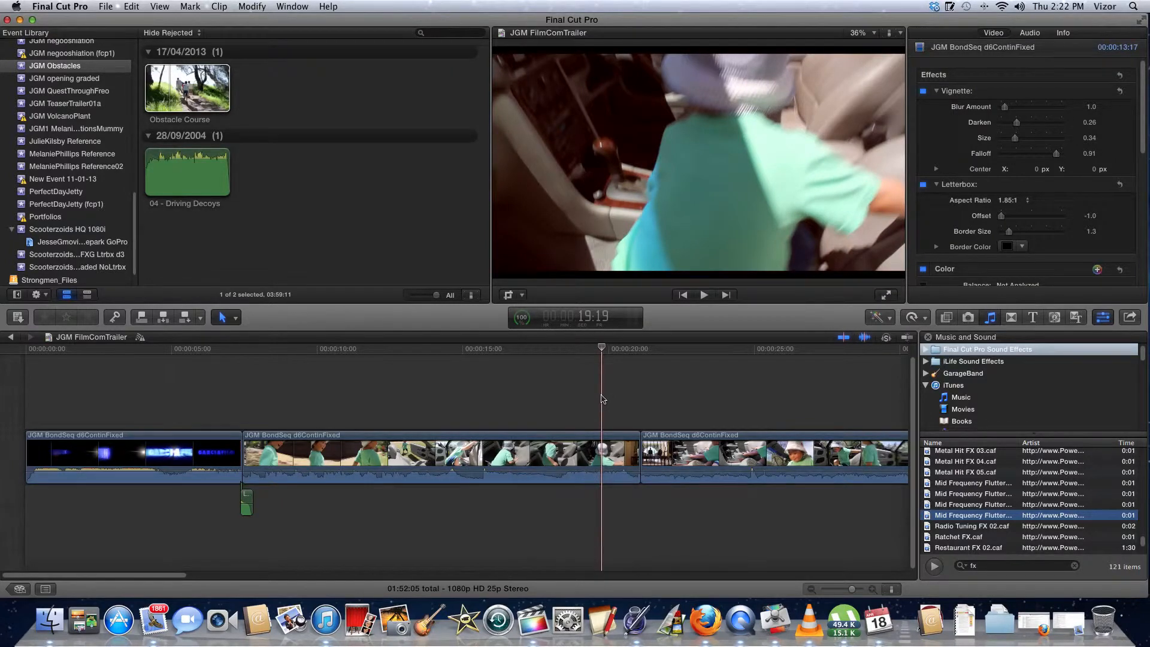
key("space")
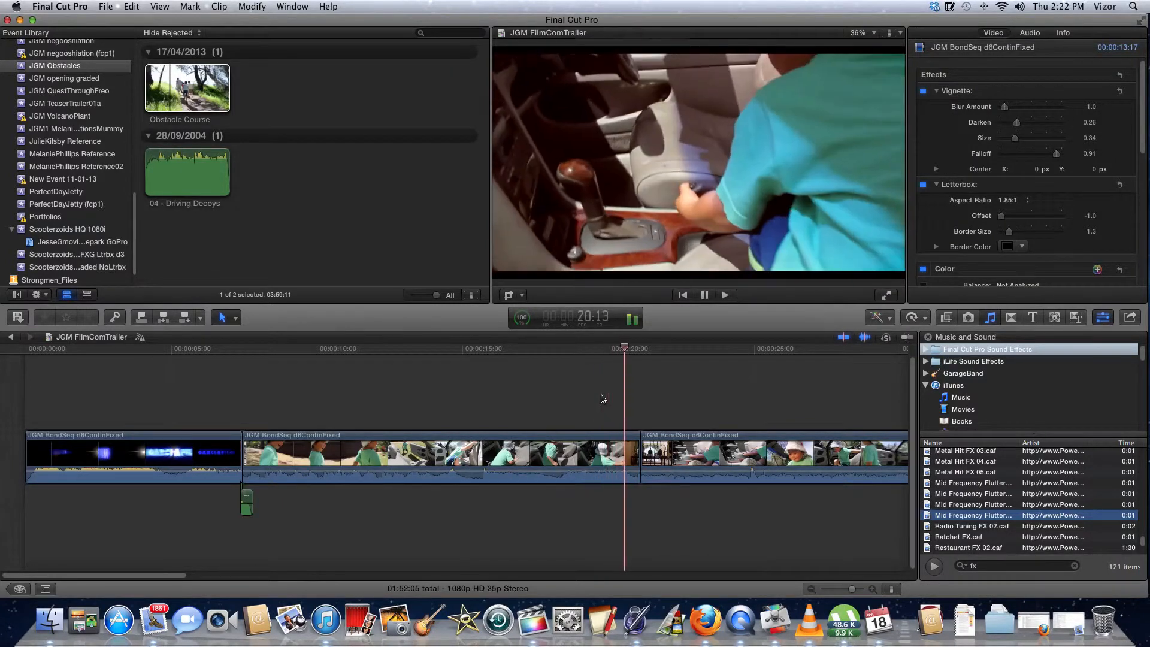
key("space")
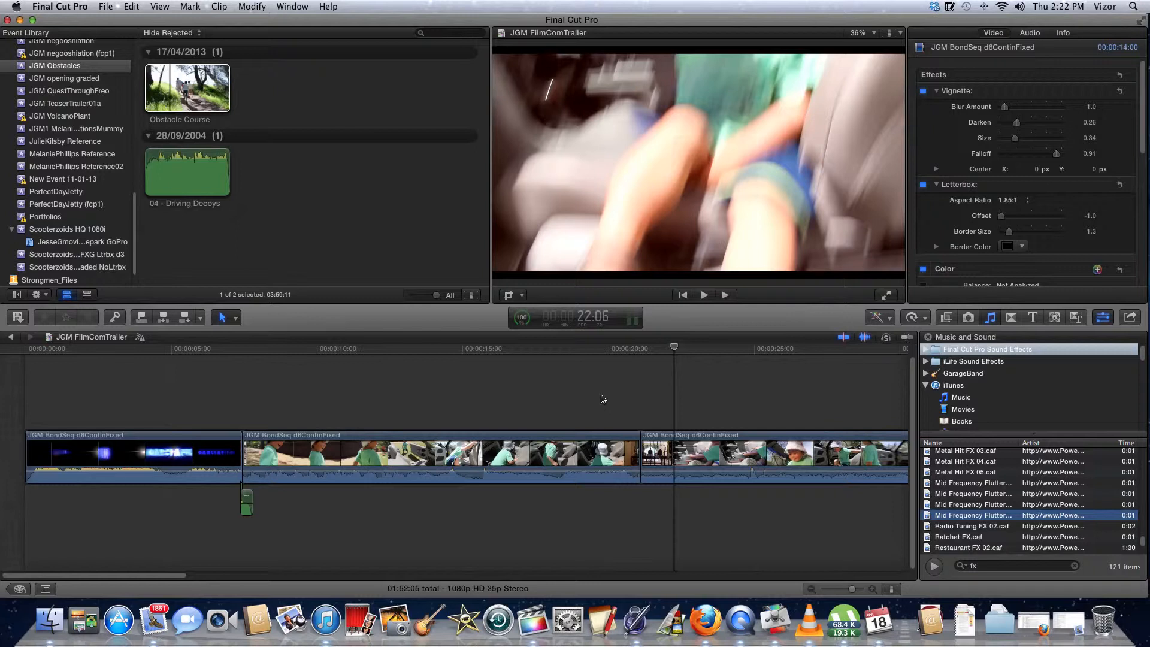
key("q")
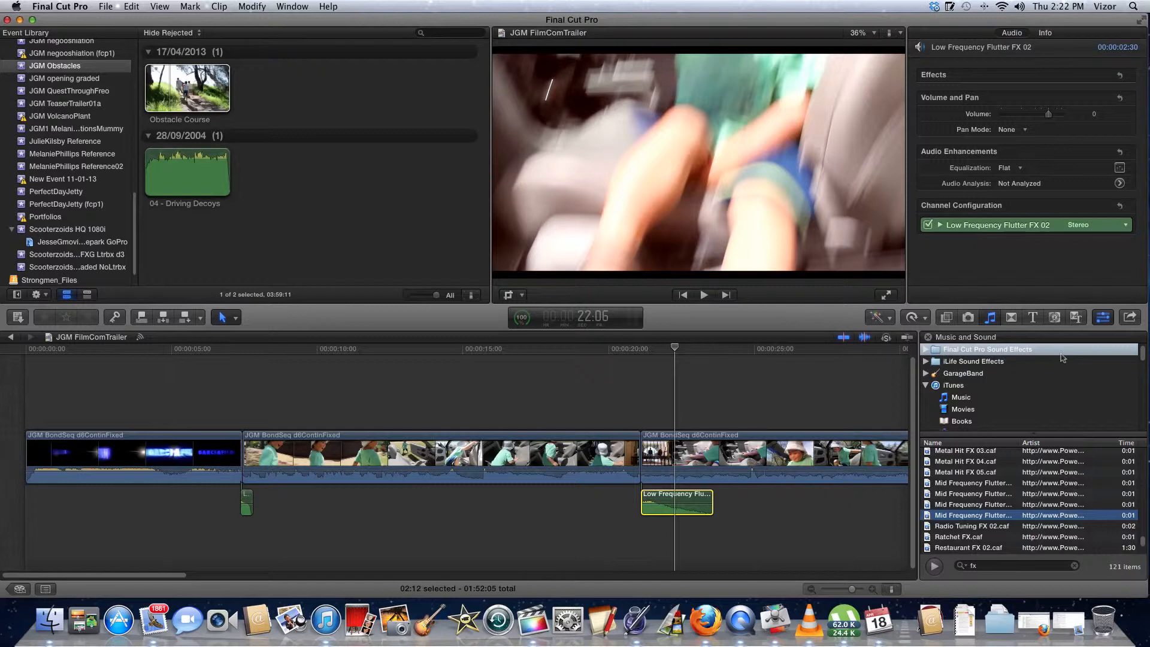
Browse the Metal Hit and Mid Frequency Flutter entries among the Final Cut Pro sound effects filtered by fx
left_click(956, 508)
left_click(955, 519)
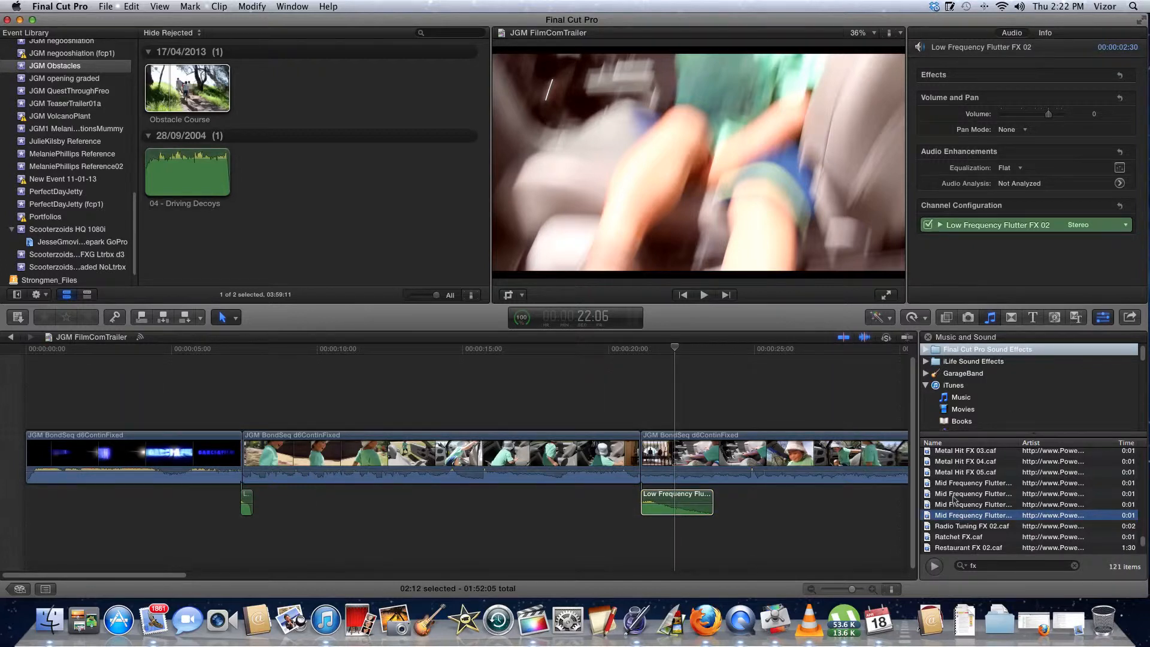
left_click(955, 496)
left_click(954, 484)
left_click(951, 472)
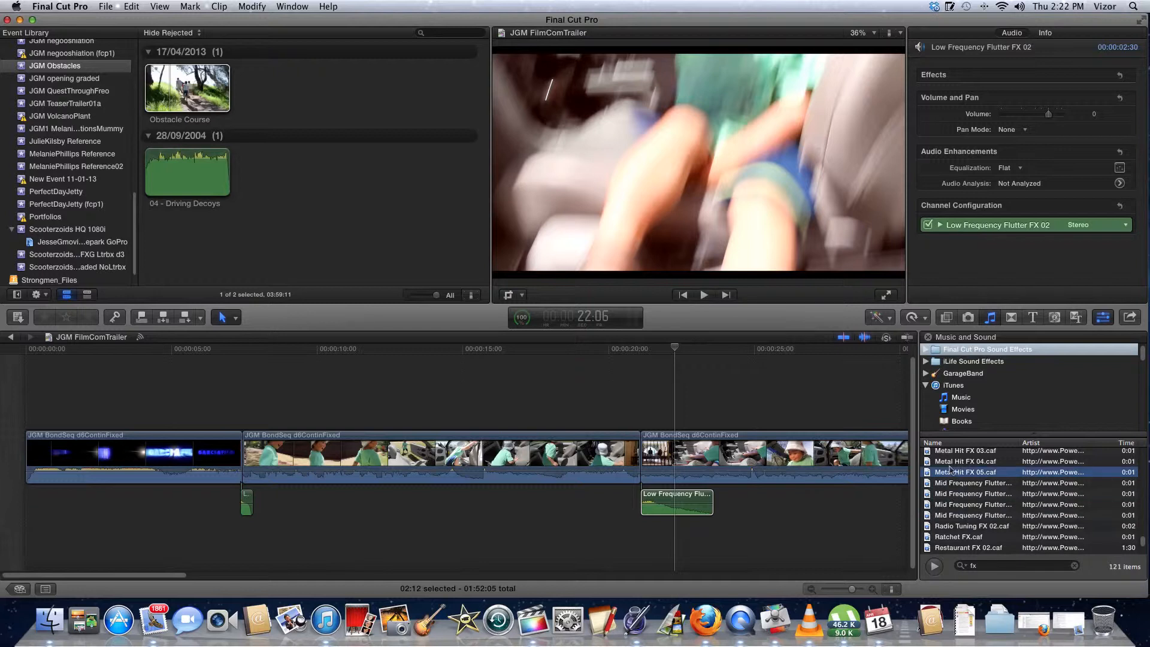
left_click(950, 461)
left_click(952, 472)
left_click(952, 482)
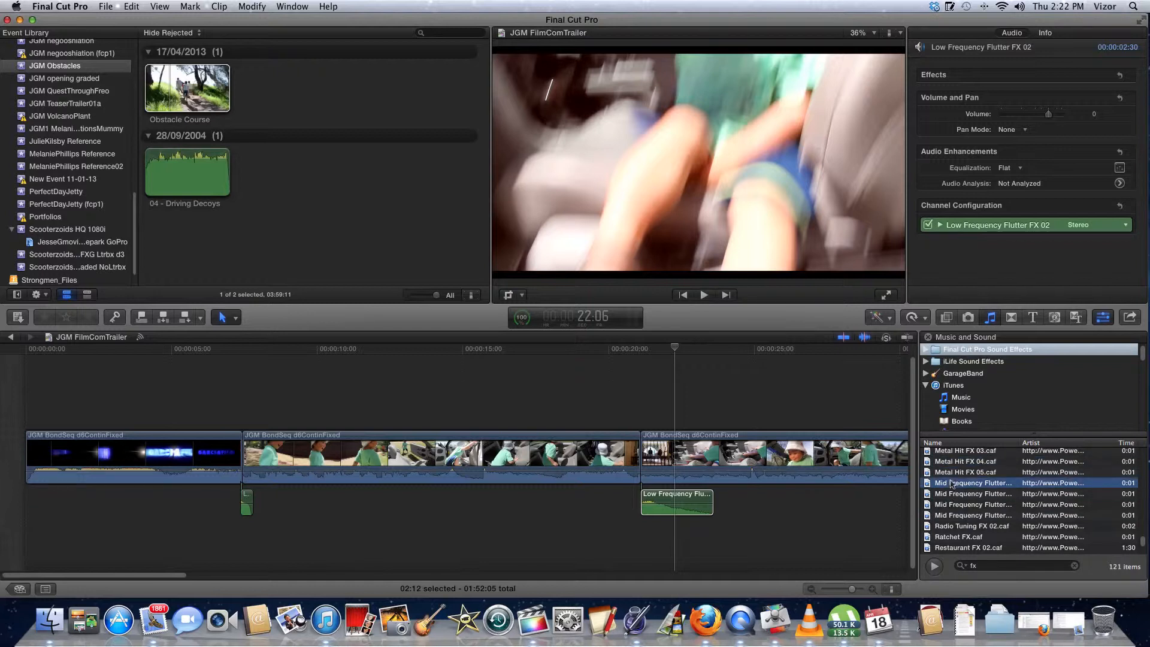
scroll(962, 519, "down", 3)
scroll(962, 519, "up", 2)
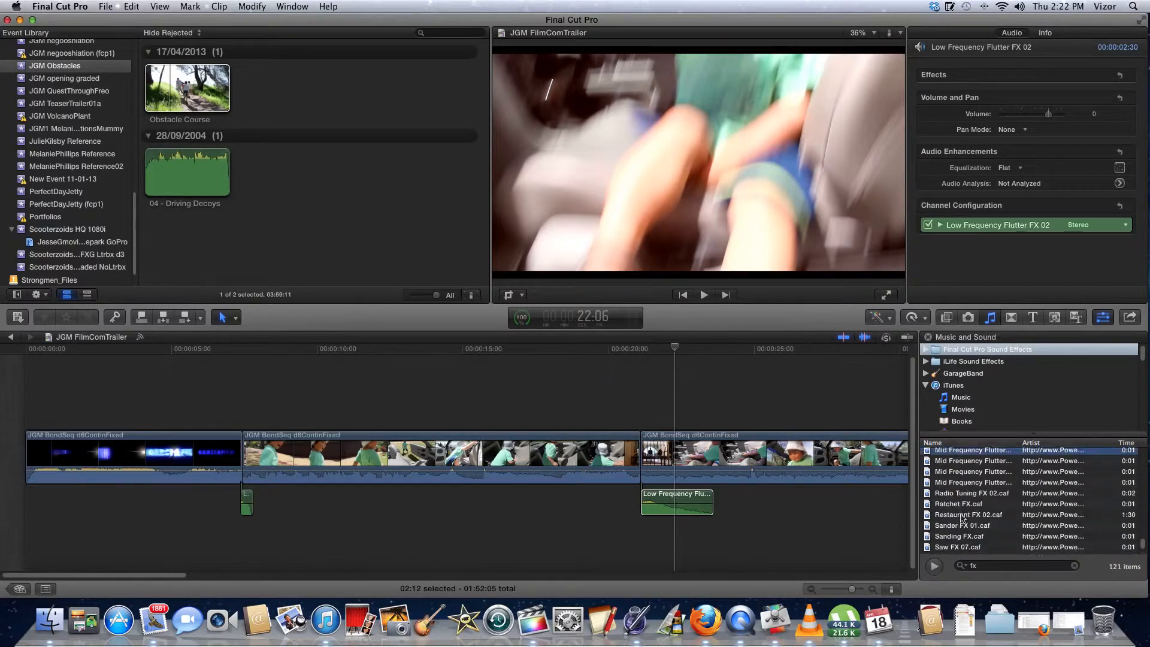
scroll(962, 519, "up", 2)
scroll(962, 519, "up", 2)
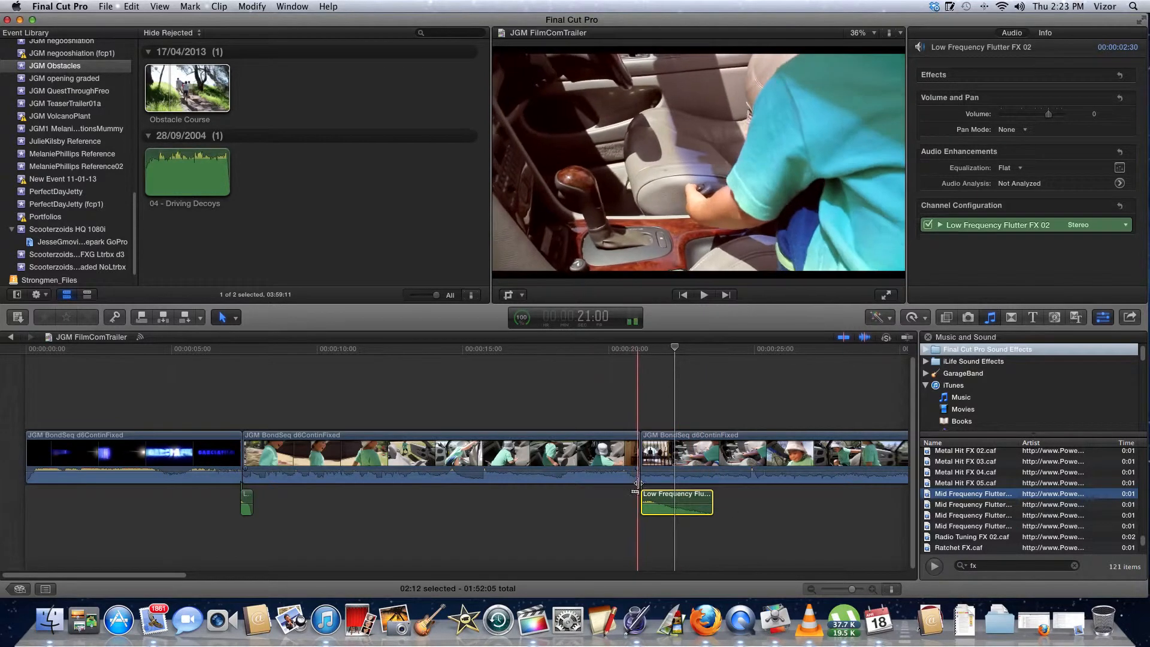
Cue the playhead shortly before the flutter effect at the cut into the third clip, and raise the system volume
left_click(619, 531)
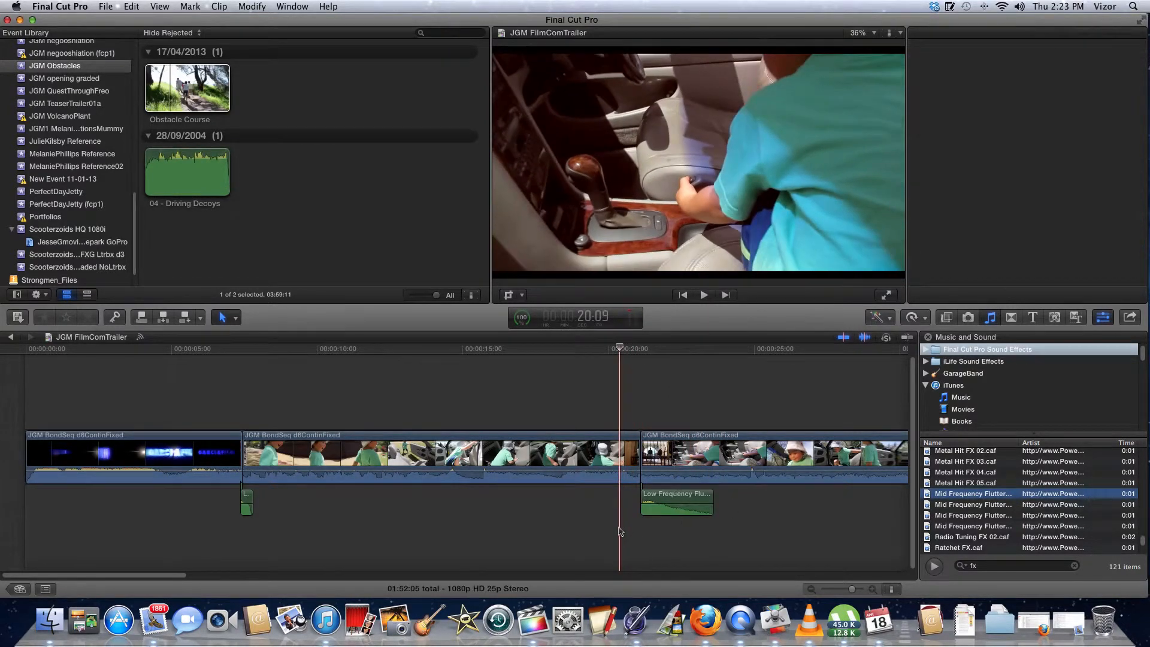
key("XF86AudioRaiseVolume")
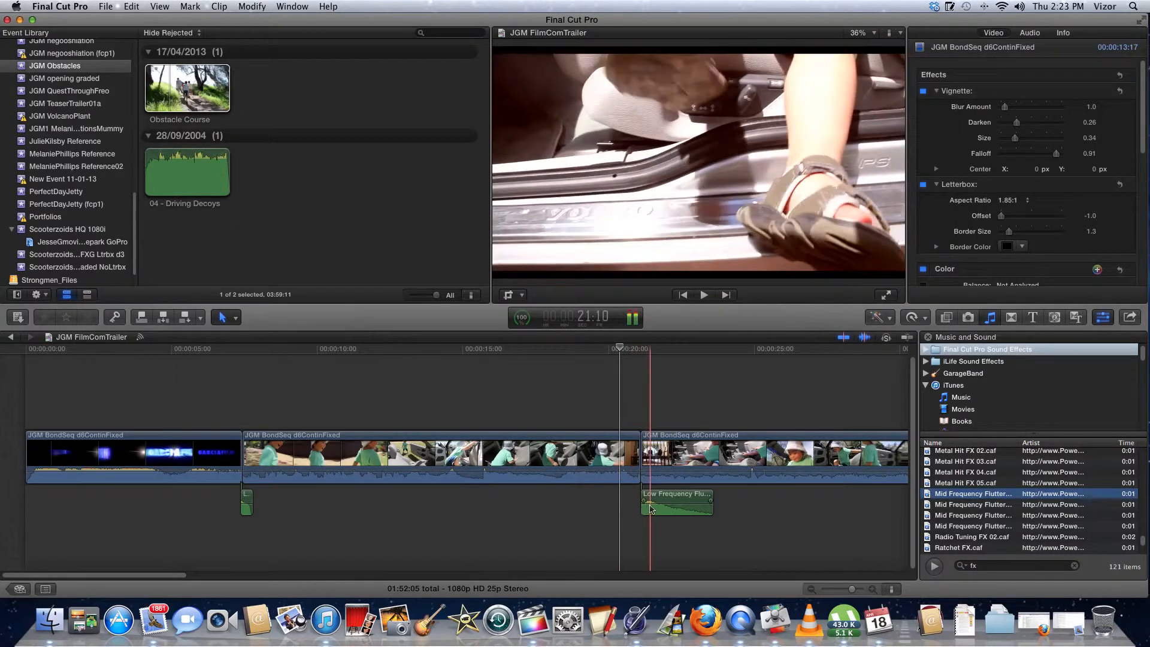
left_click(630, 510)
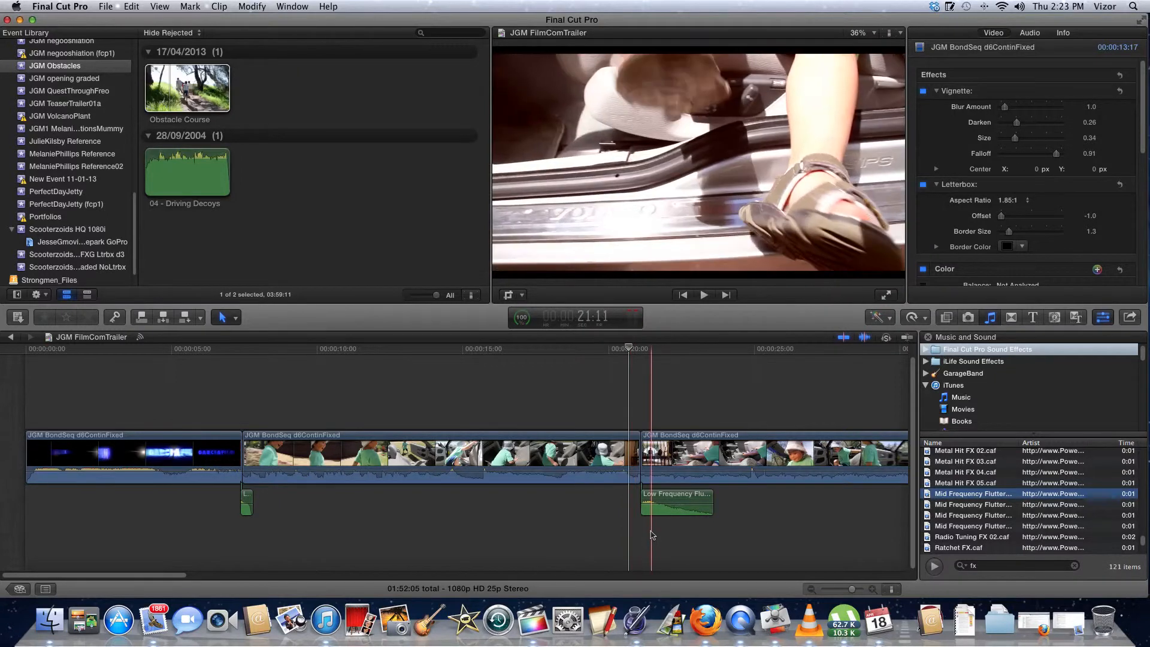
Shift the Low Frequency Flutter FX 02 clip to start before the cut, and realign its start with the third video clip
key("super+=")
key("super+=")
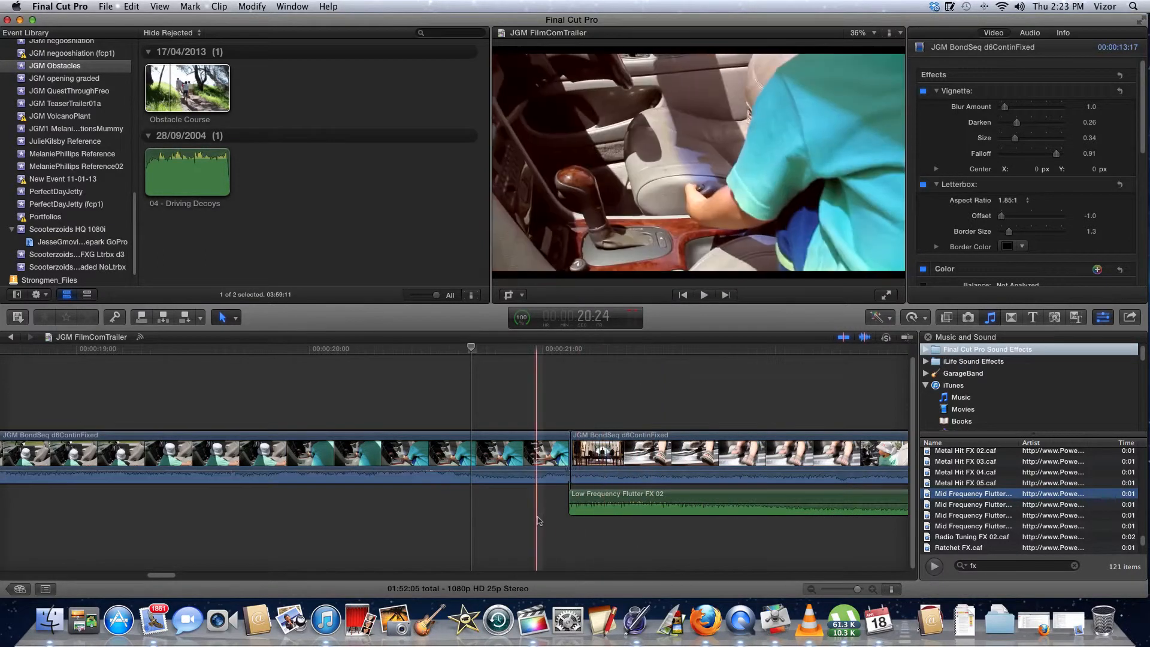
key("XF86AudioLowerVolume")
key("XF86AudioLowerVolume")
key("XF86AudioLowerVolume")
key("XF86AudioLowerVolume")
key("XF86AudioLowerVolume")
key("XF86AudioLowerVolume")
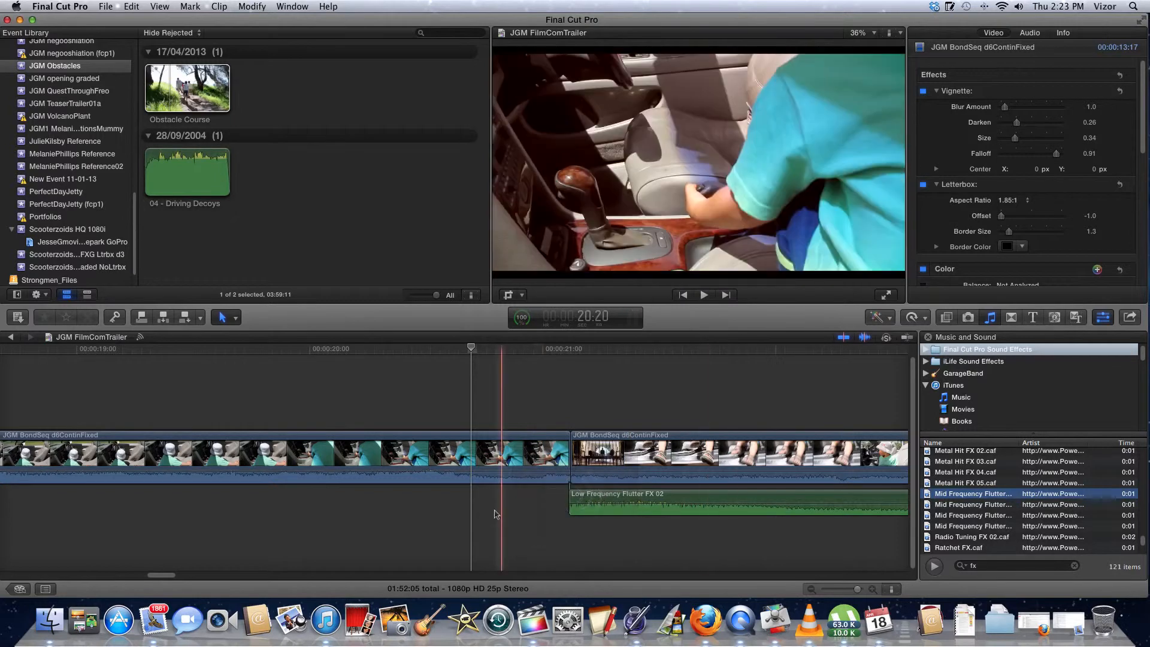
left_click(667, 497)
left_click_drag(668, 496, 620, 500)
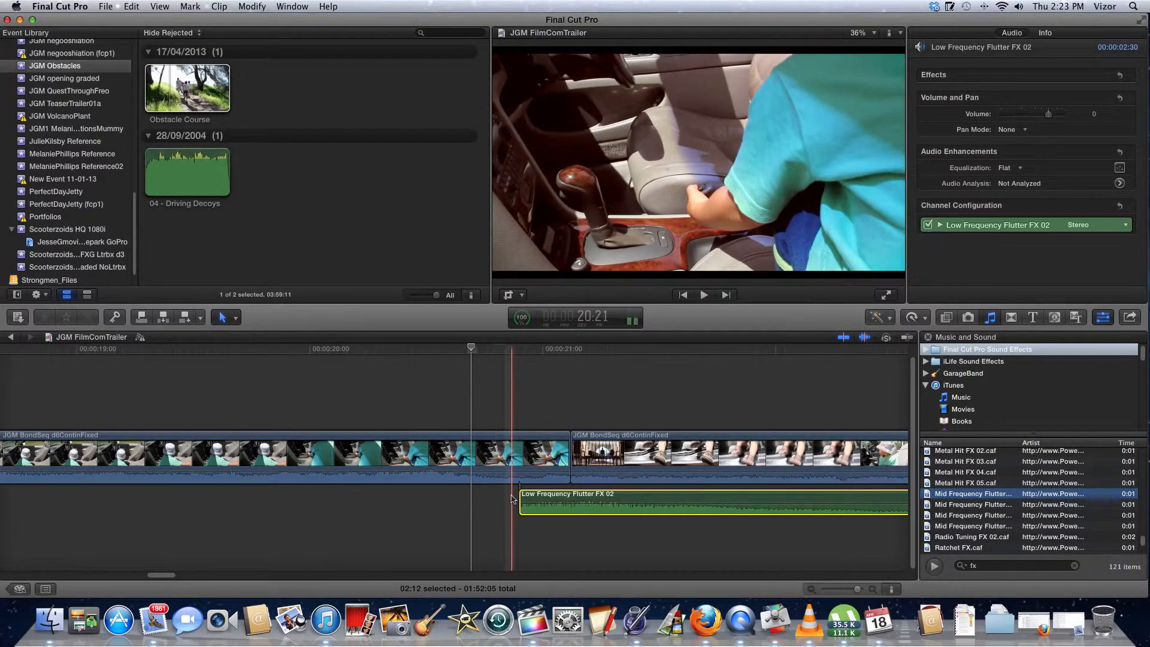
left_click_drag(523, 500, 566, 500)
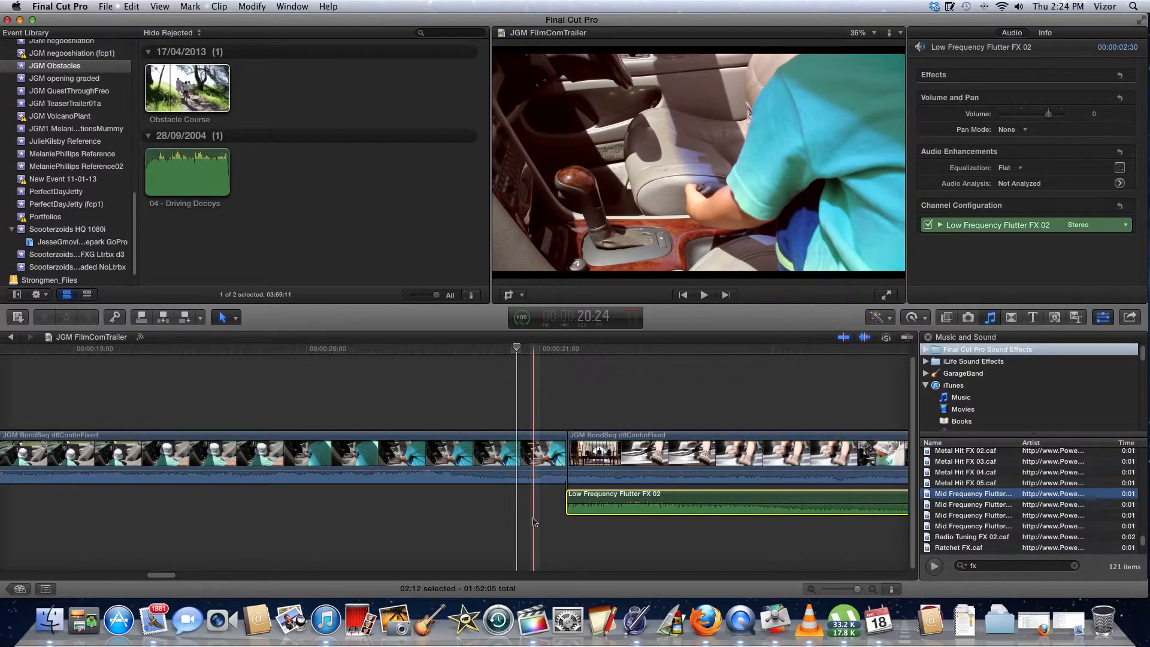
Play the cut between the second and third clips twice with the flutter effect in place, starting from 20:10
key("super+minus")
key("super+minus")
key("super+minus")
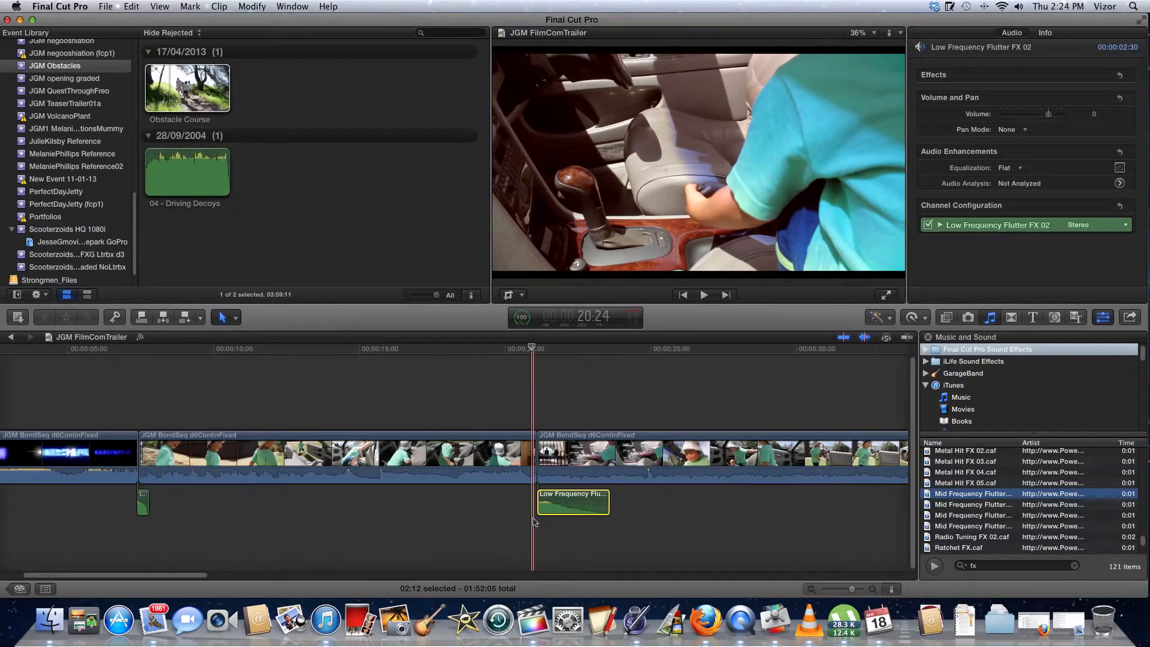
left_click(517, 394)
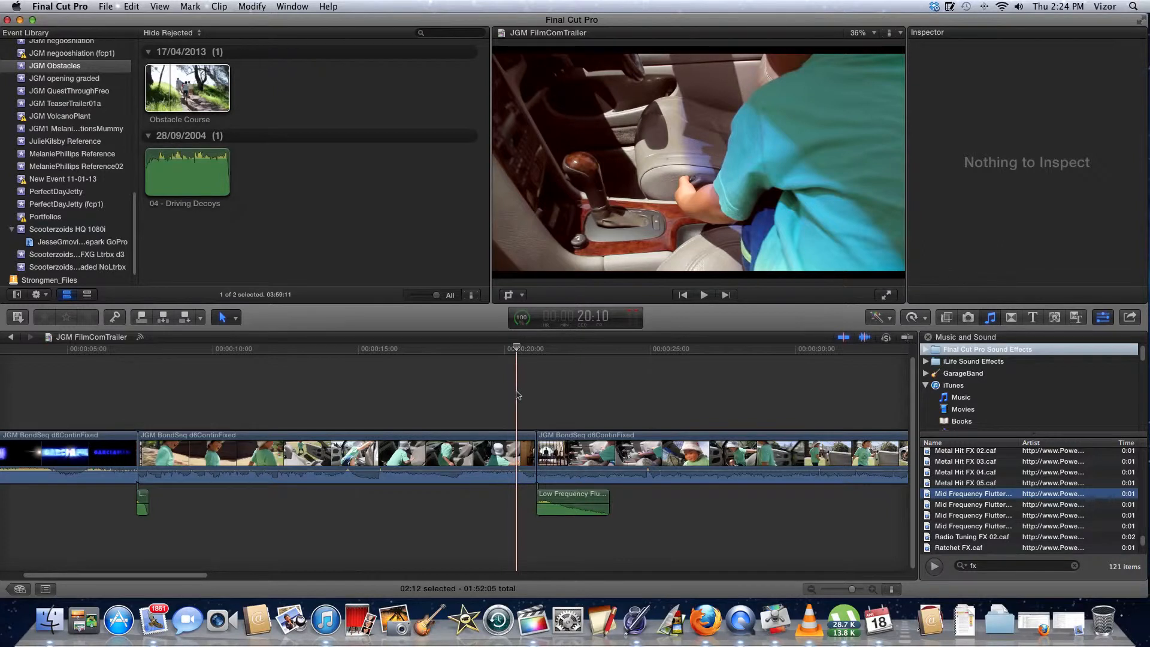
key("space")
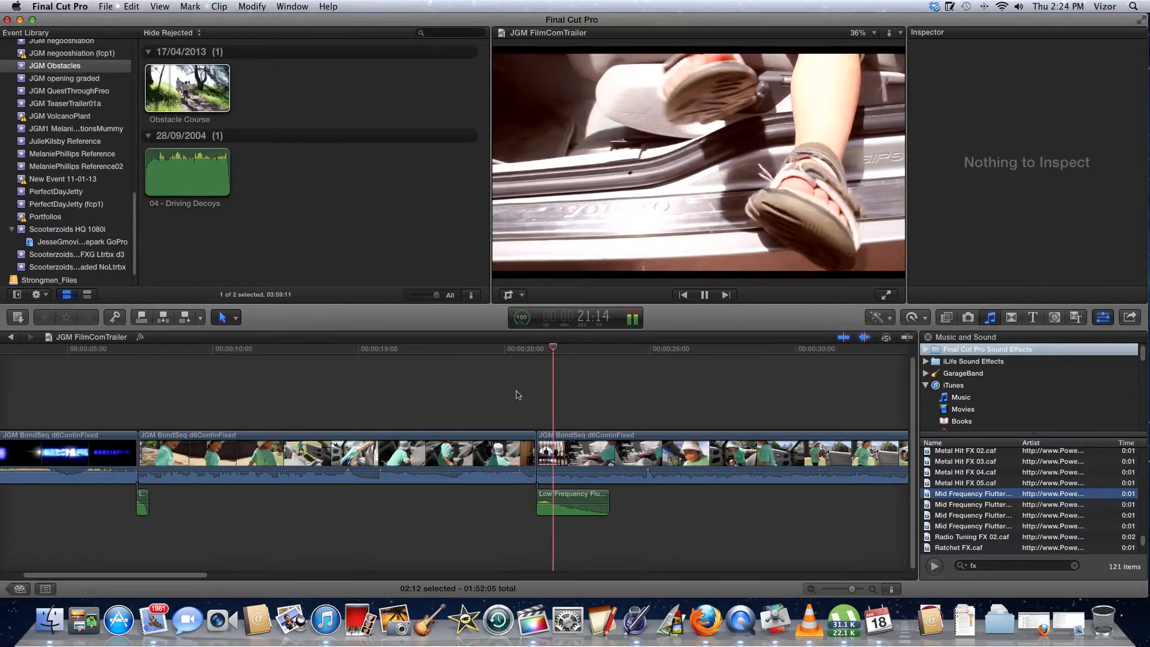
key("space")
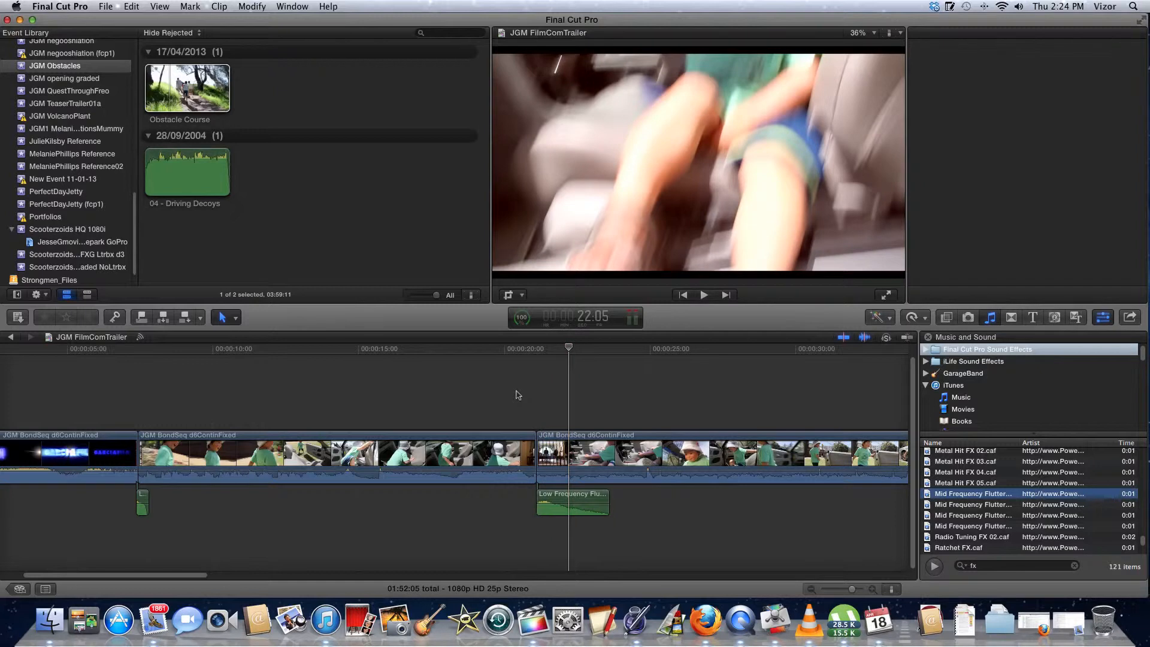
left_click(519, 395)
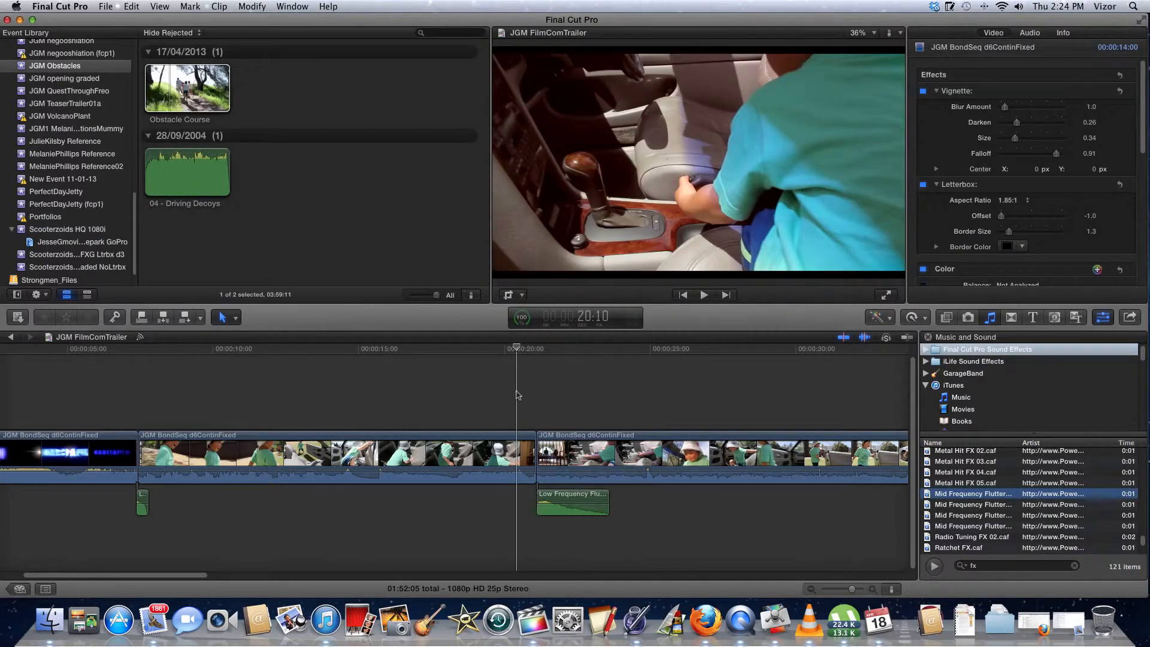
key("XF86AudioRaiseVolume")
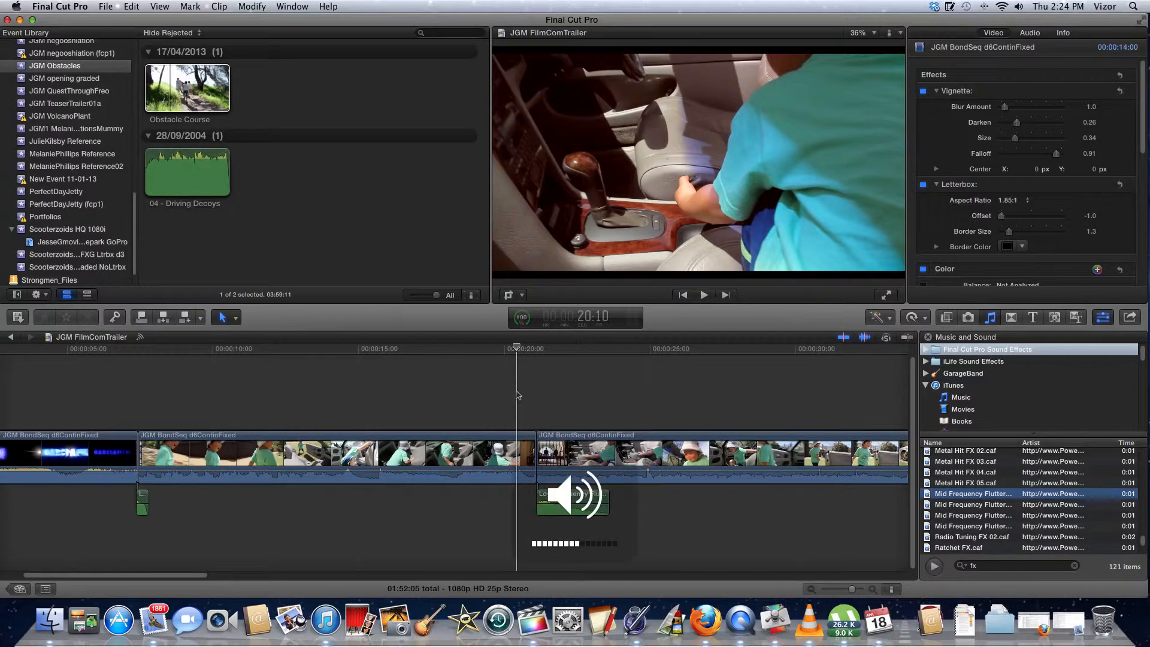
key("space")
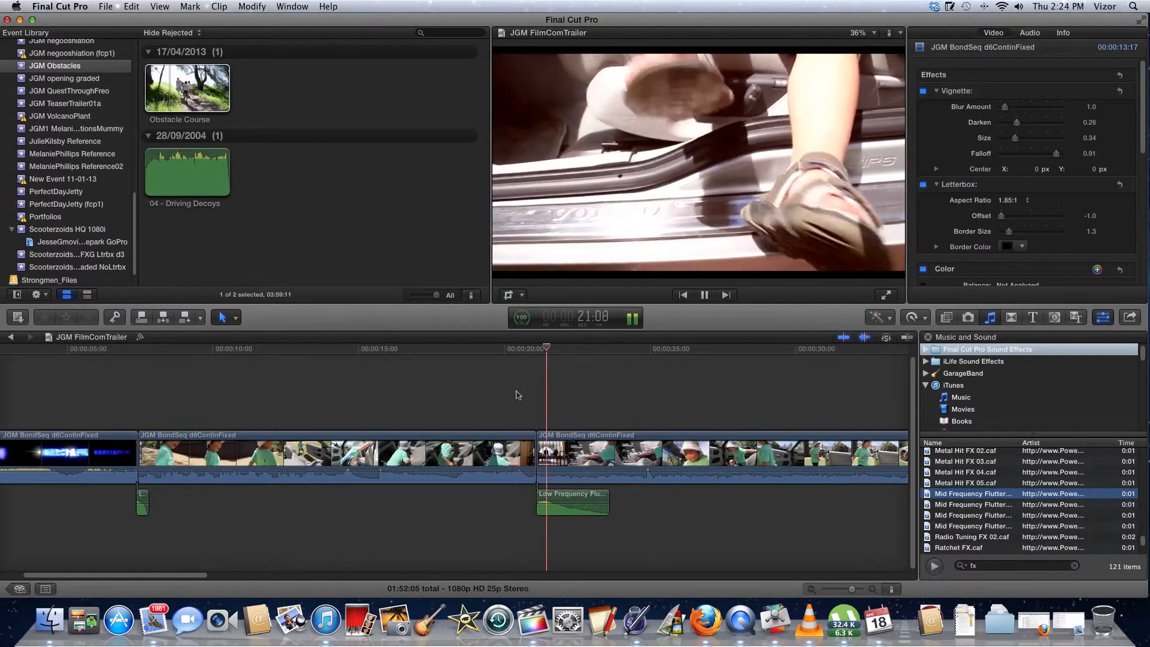
key("space")
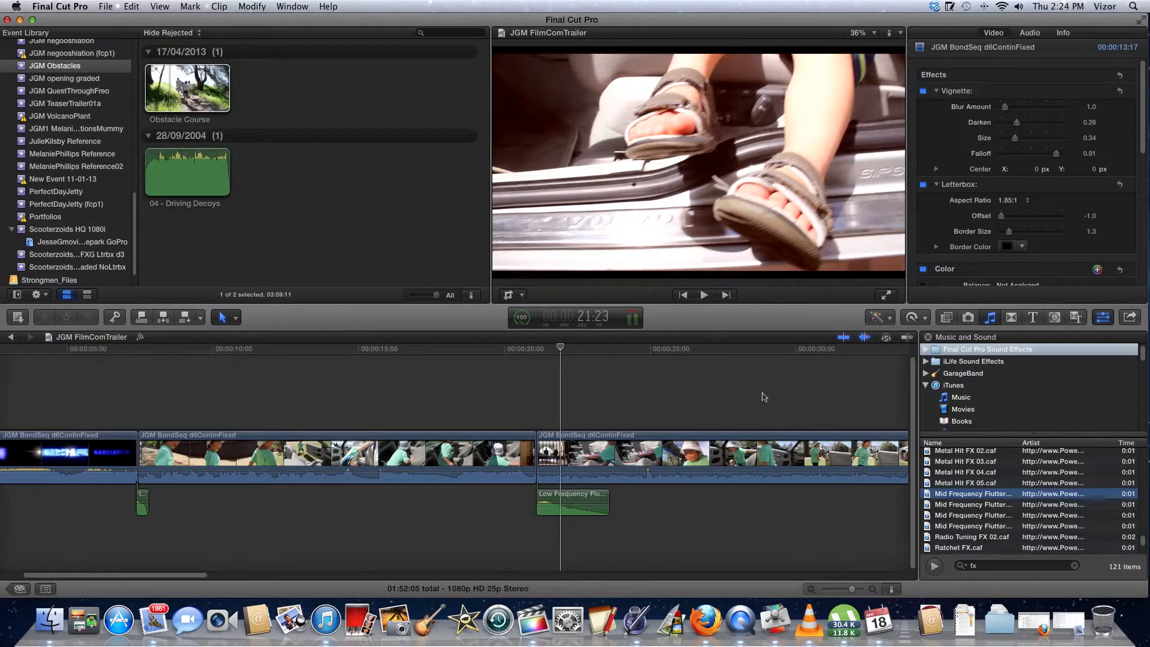
Review the timeline section with further flutter effects, and cue the playhead at 39:09, just before the effect near 40 seconds
key("space")
scroll(736, 403, "right", 14)
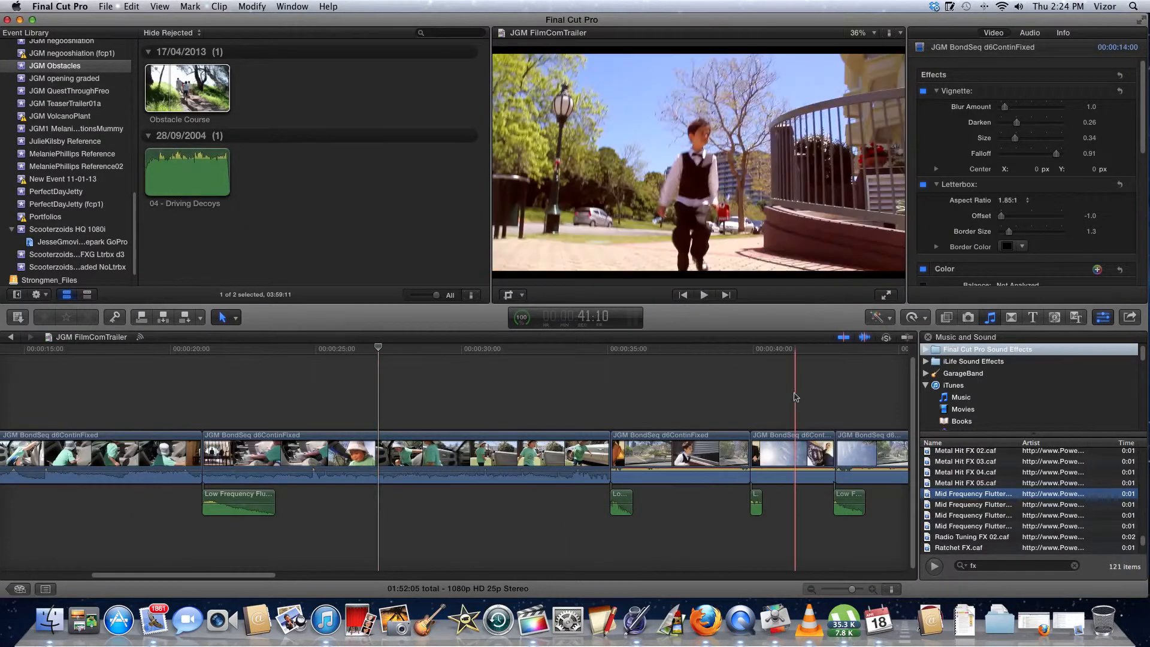
scroll(476, 408, "left", 3)
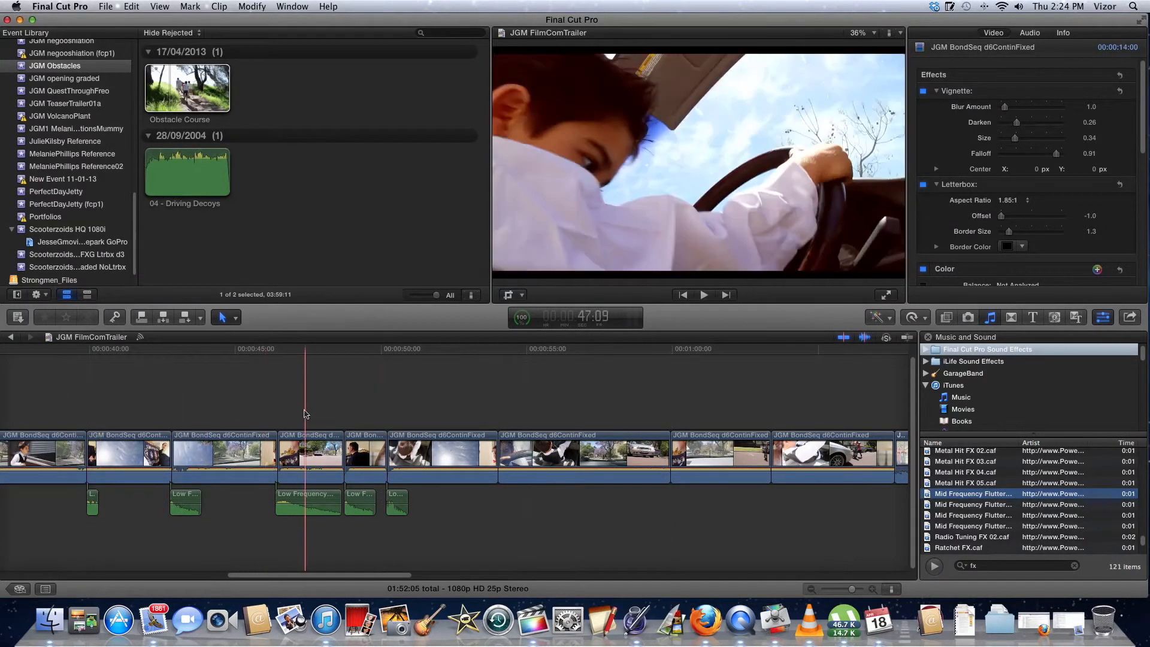
key("XF86AudioRaiseVolume")
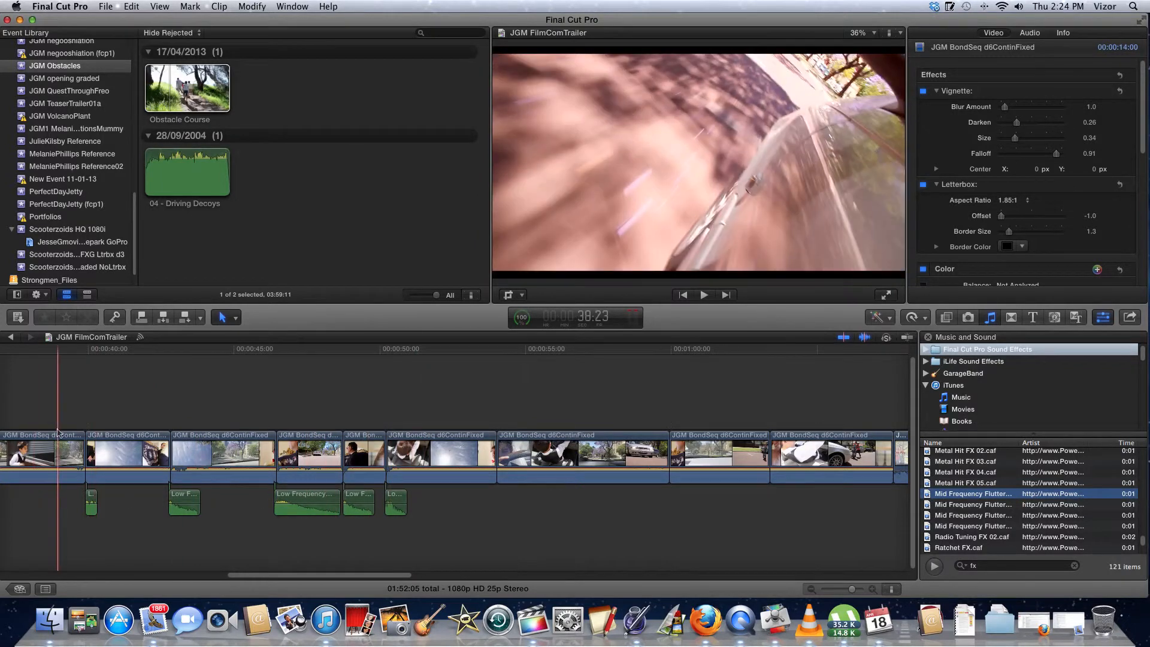
left_click(56, 409)
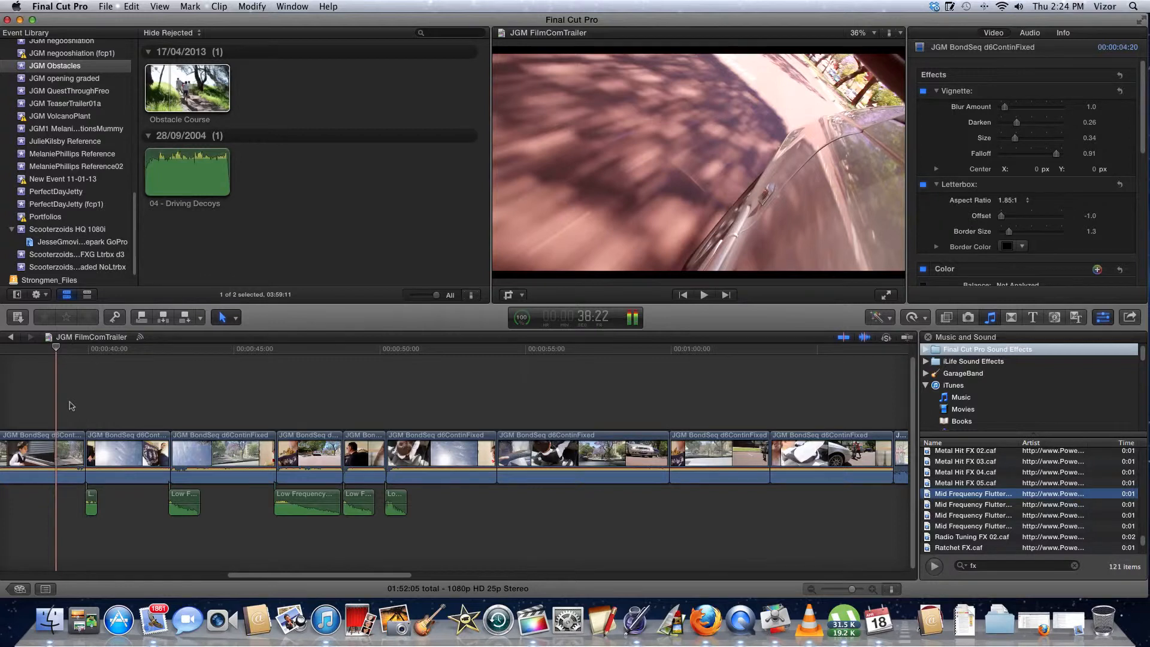
left_click(71, 406)
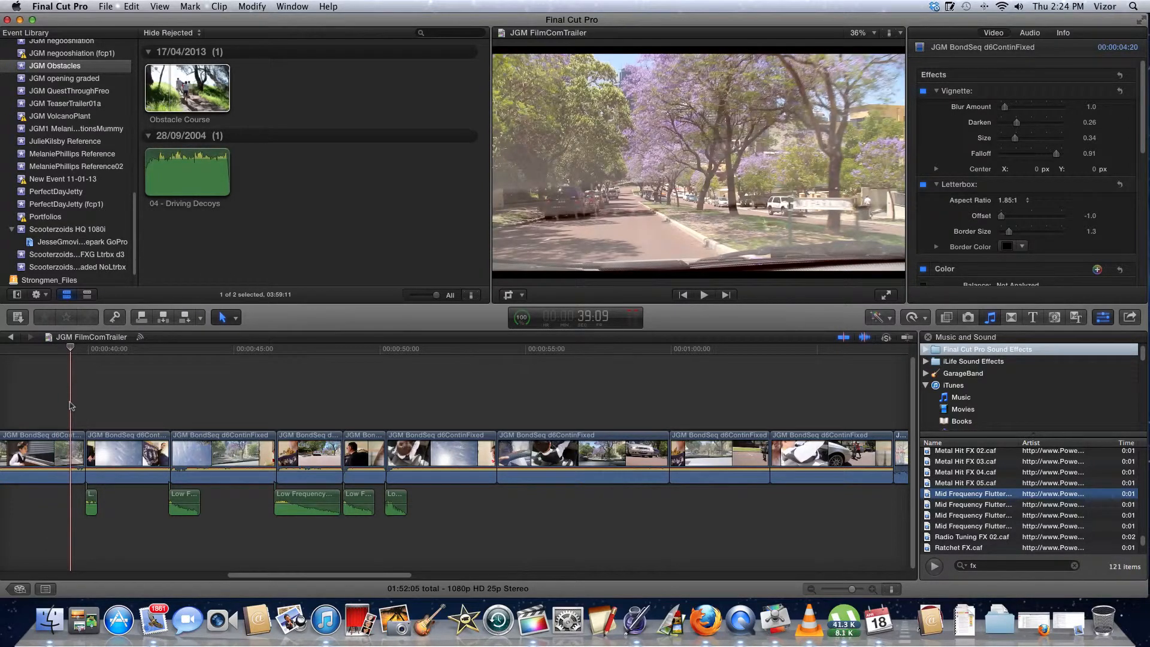
Play the section from 39:09 in short stretches, pausing after each of the first two cuts with flutter effects
key("space")
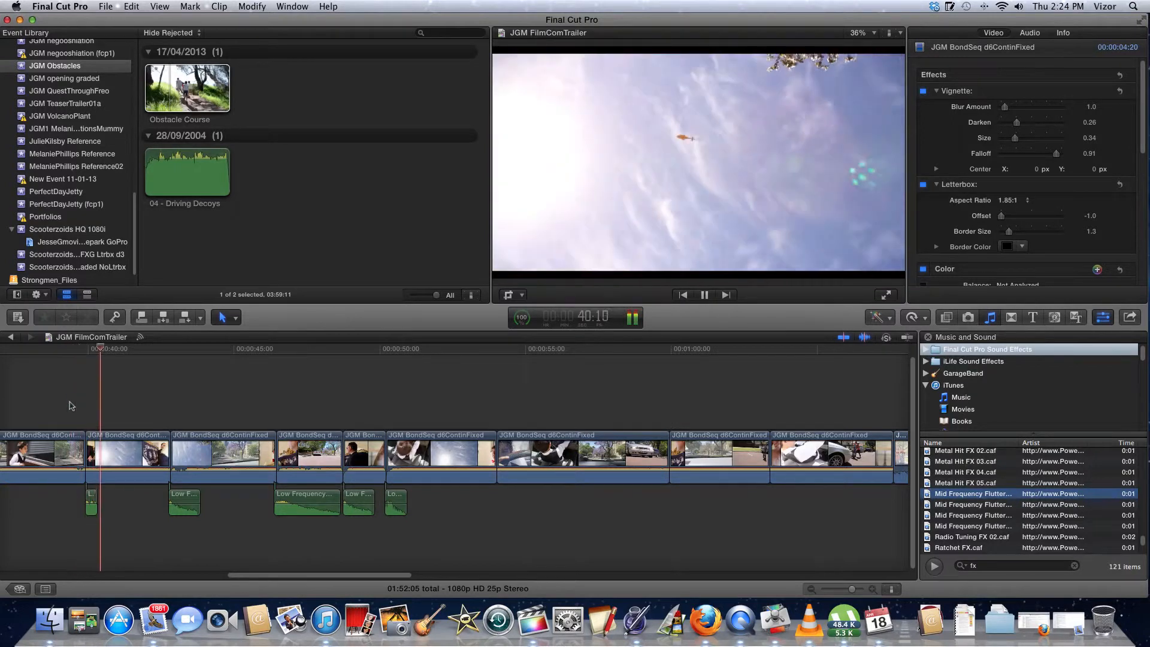
key("space")
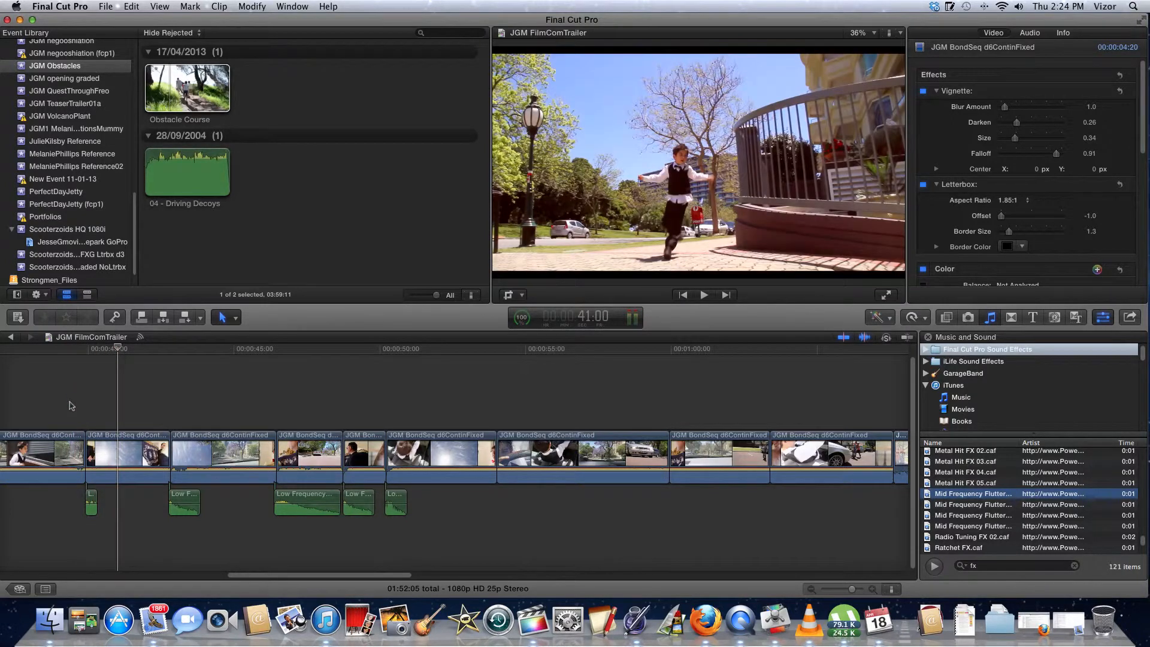
key("space")
key("space")
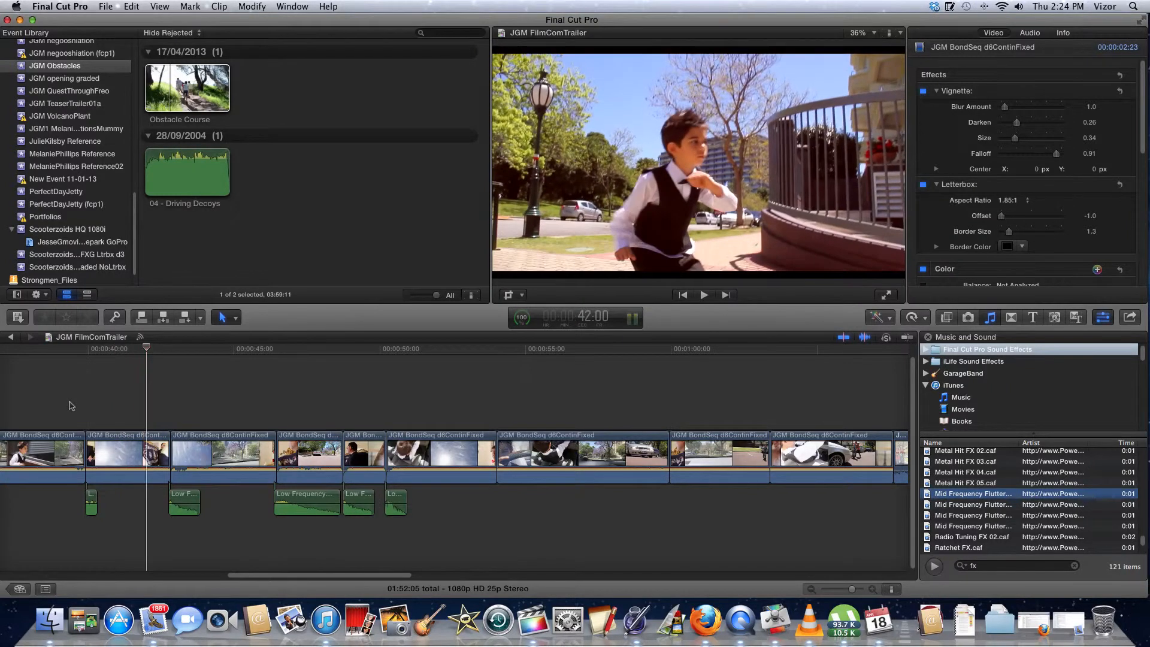
key("space")
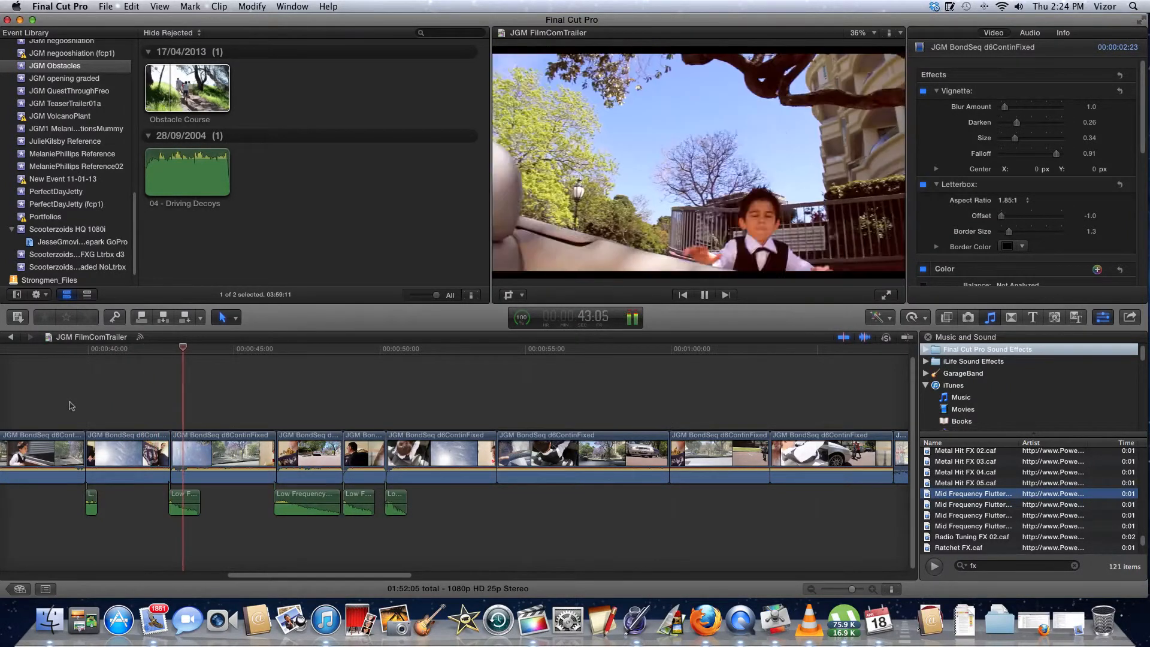
key("space")
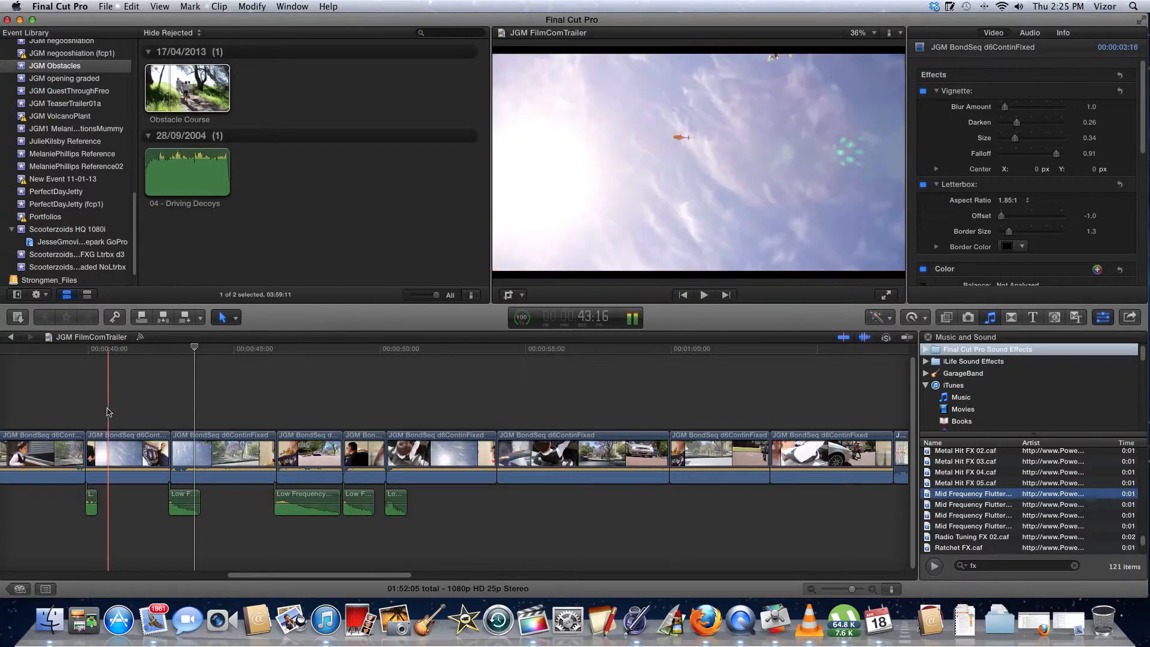
Cue the playhead at 42:10, just before the second flutter effect in this section, and play through the cut
key("super+equal")
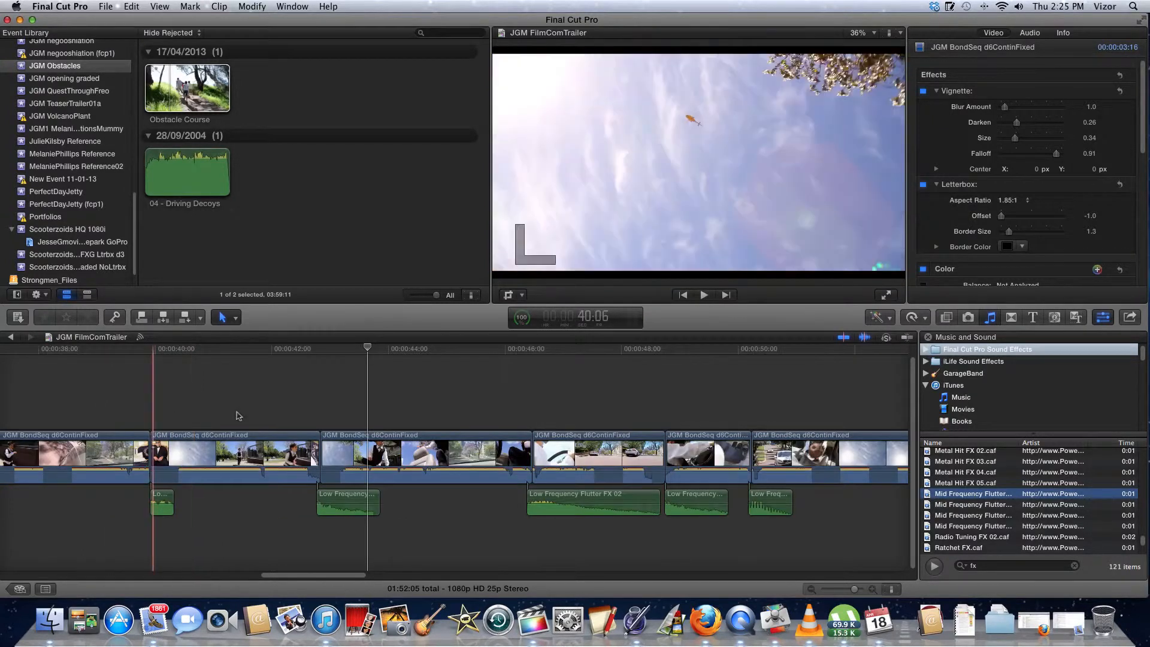
left_click(300, 412)
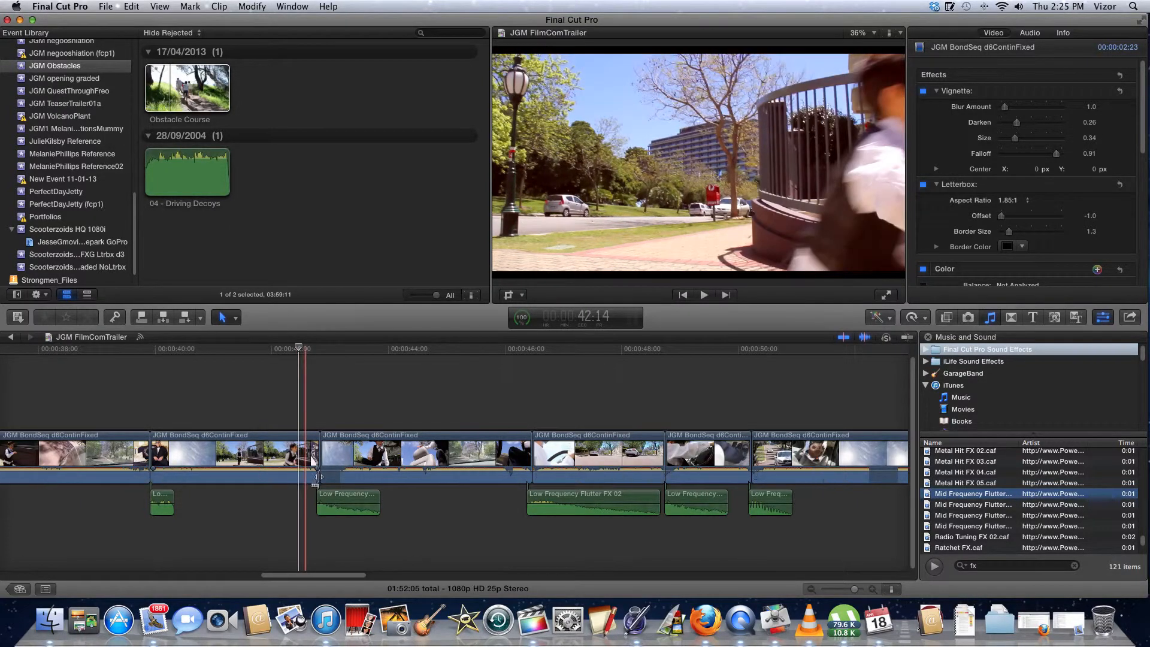
left_click(295, 416)
key("space")
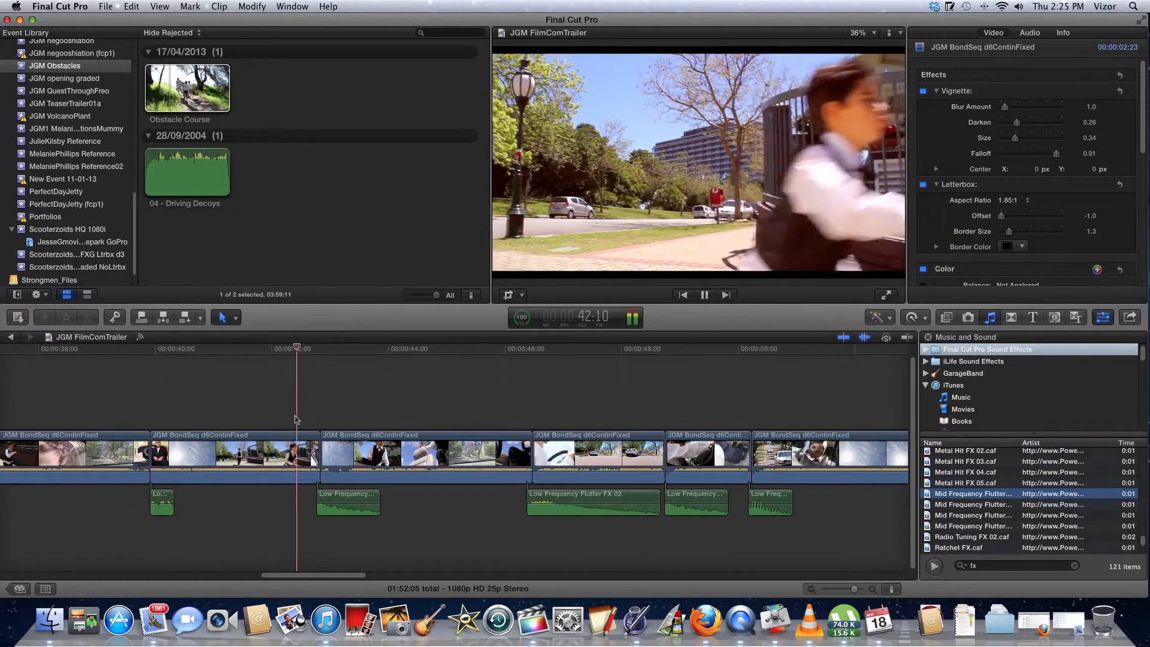
Delete the low frequency flutter effect under the cut after 42 seconds, and play the transition without it from 42:04
left_click(350, 497)
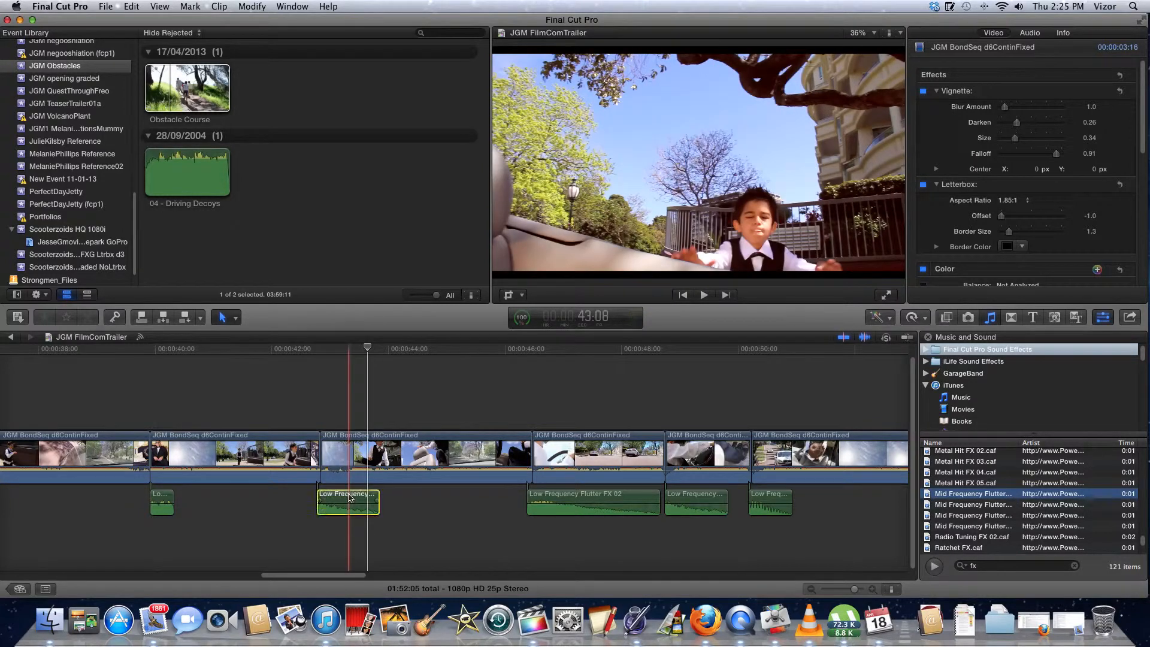
key("Delete")
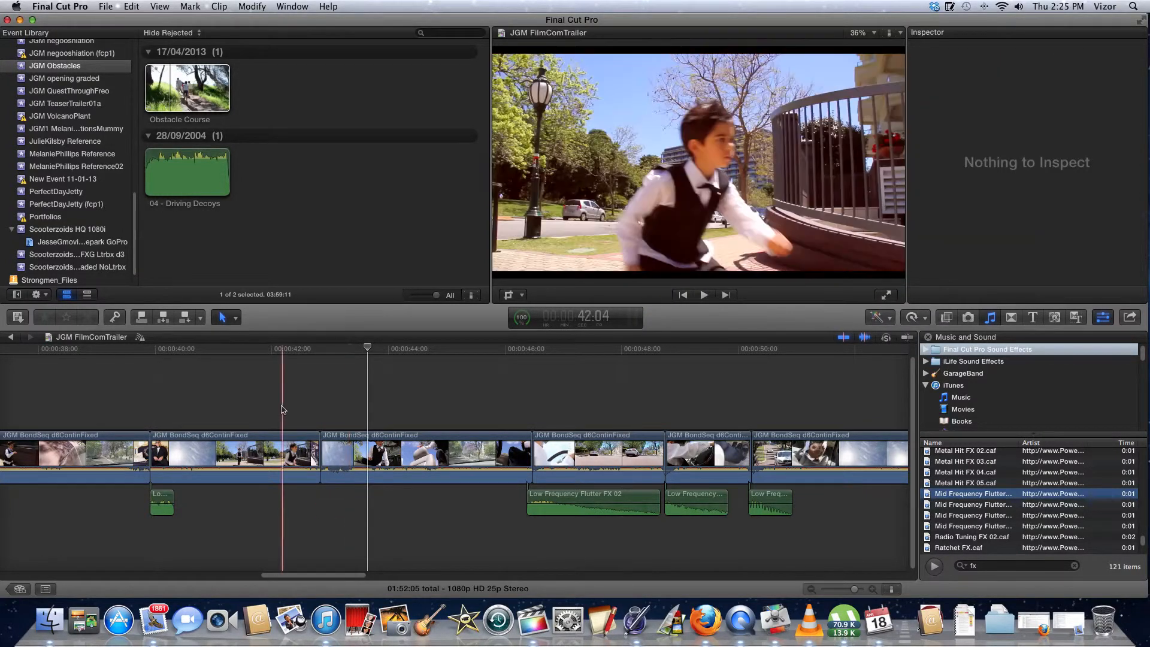
left_click(284, 410)
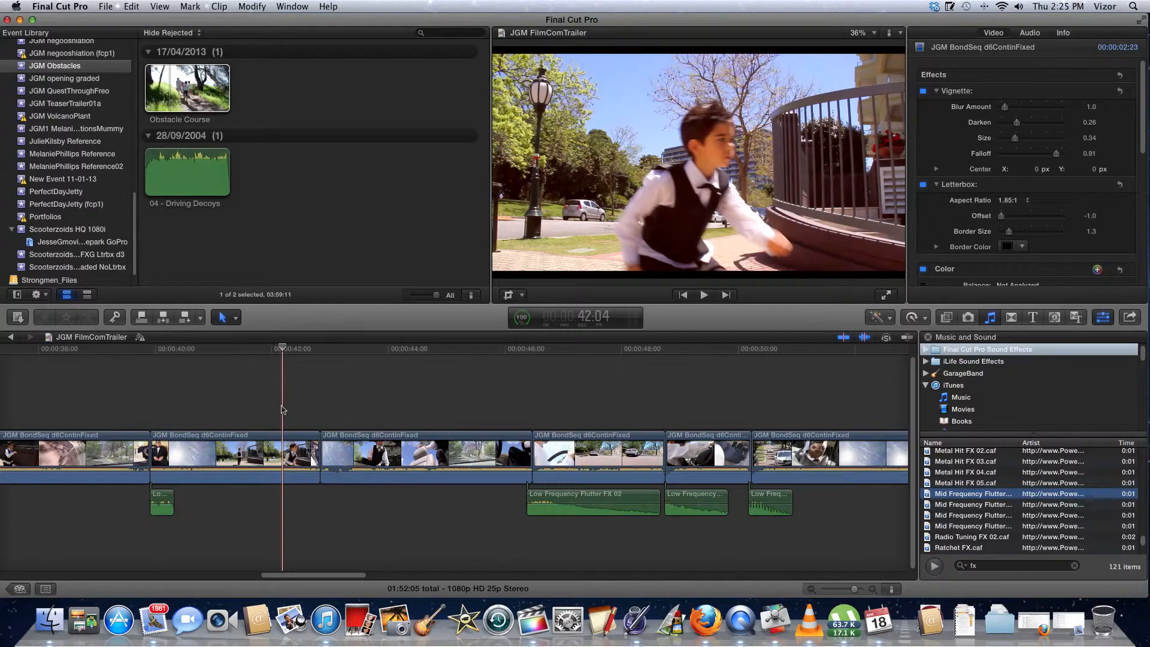
key("space")
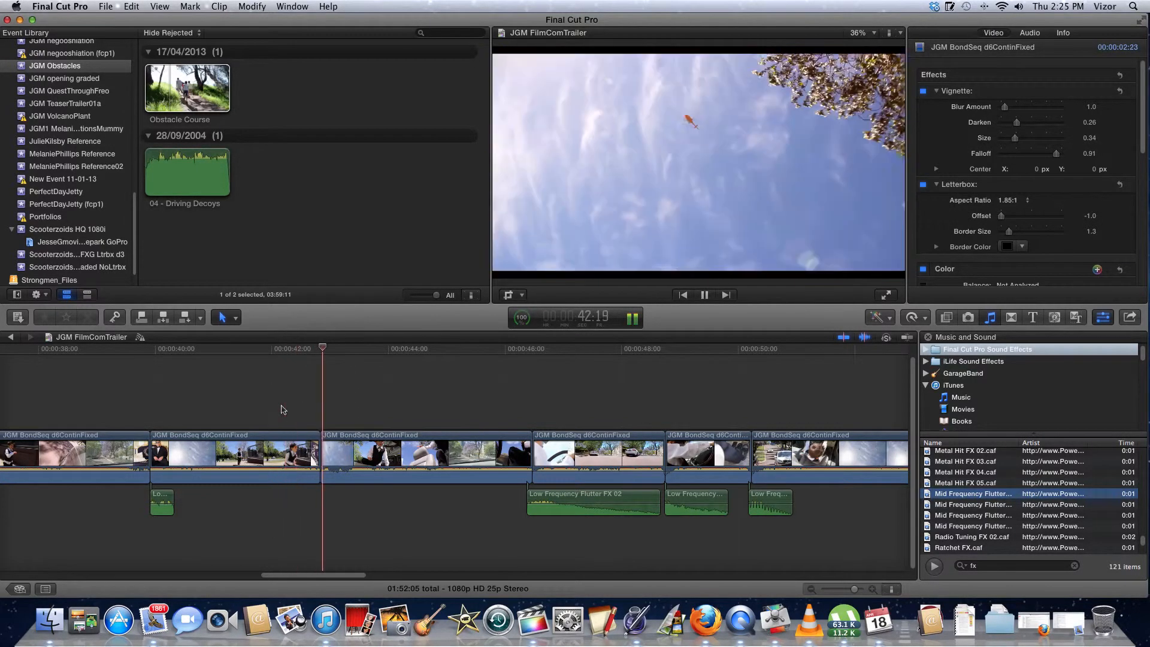
key("space")
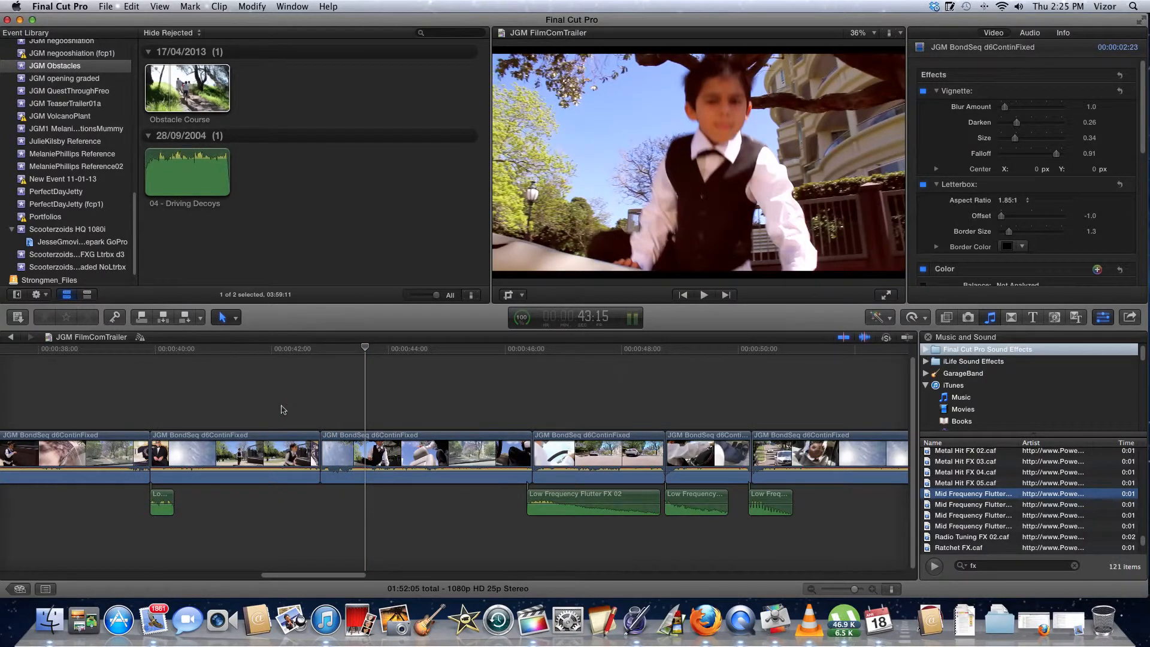
Undo the deletion of the flutter effect, and play from about 42:07 through the following cut to compare
key("super+z")
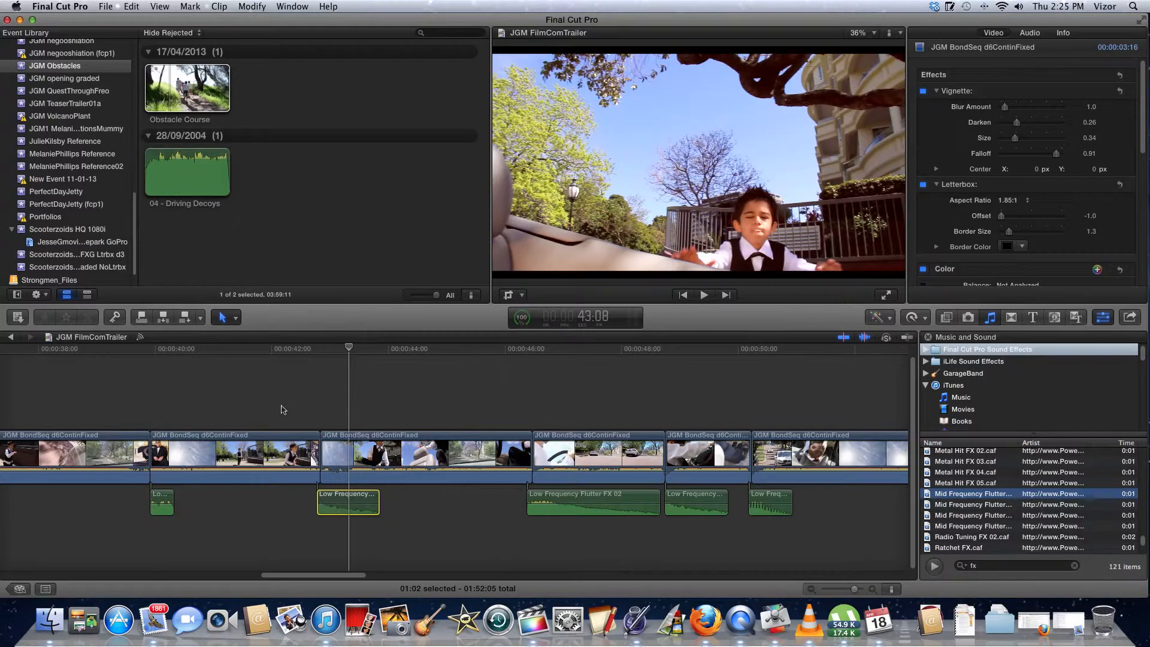
left_click(290, 404)
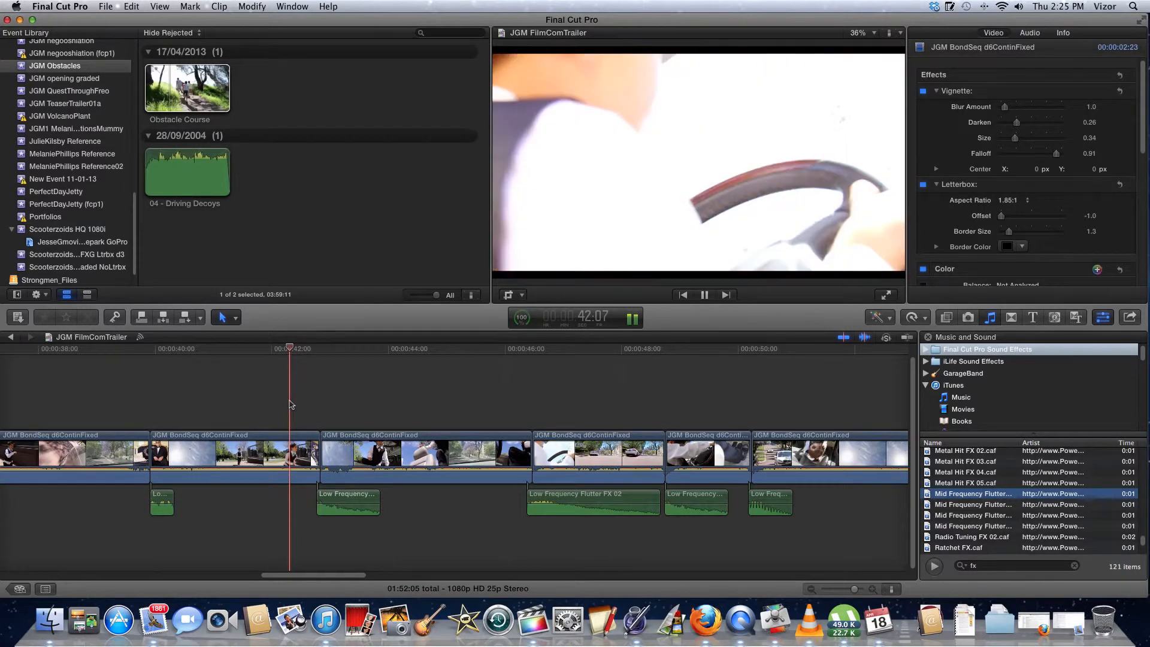
key("space")
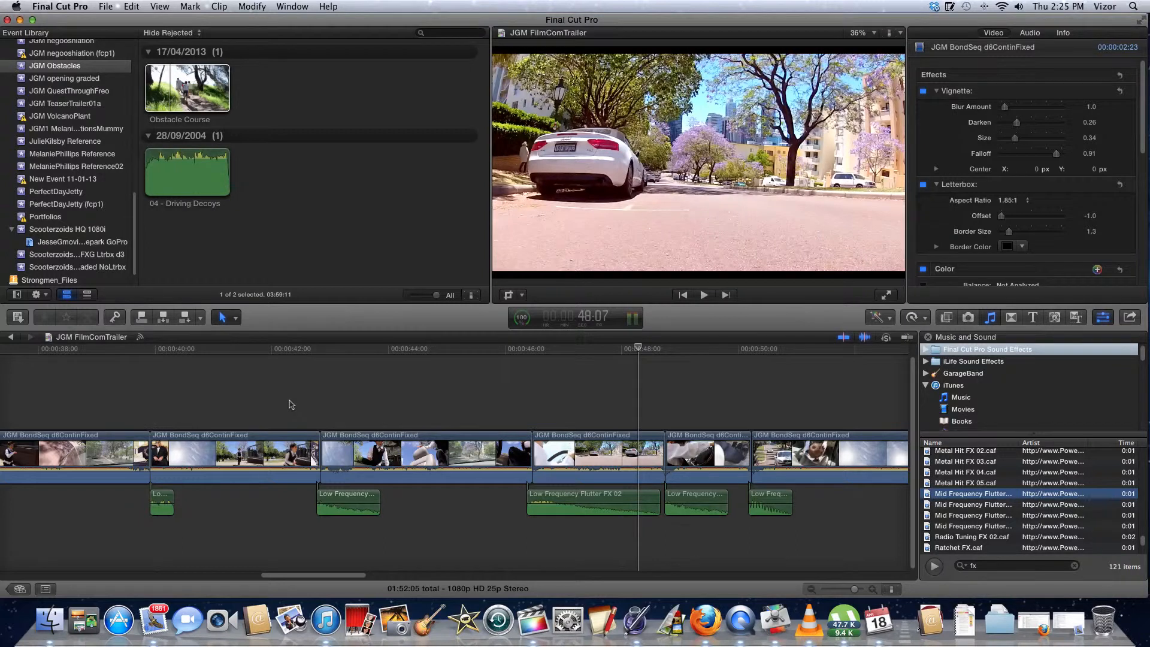
Replay the transition with the flutter effect in place from 42:08, and stop at 44:08
left_click(290, 349)
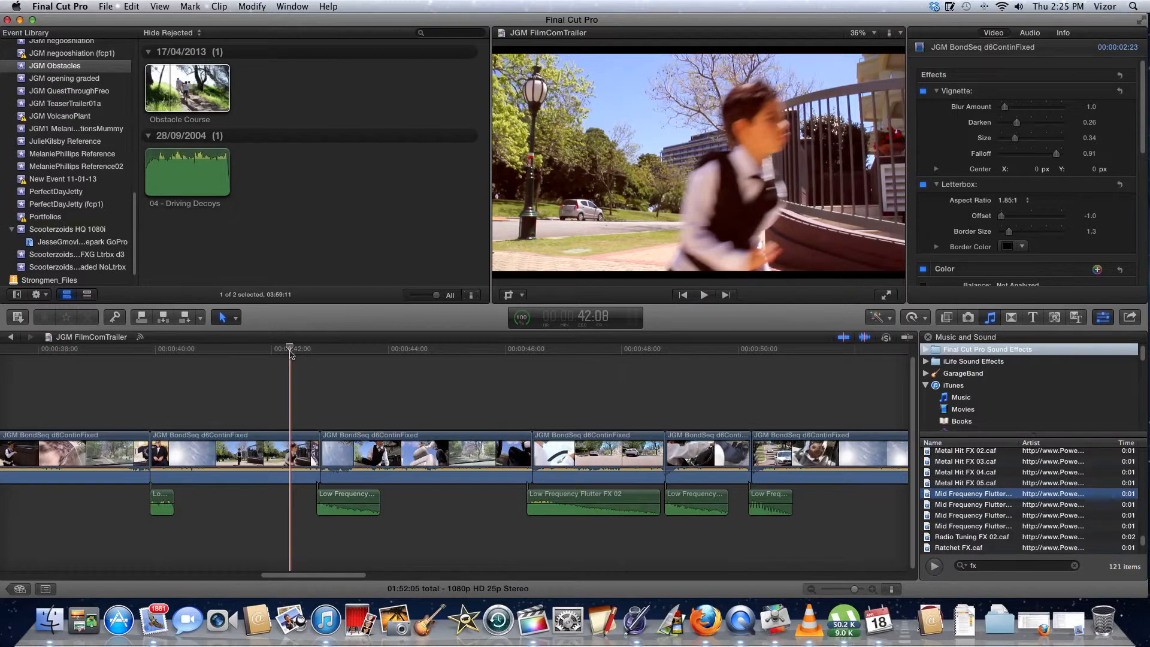
key("space")
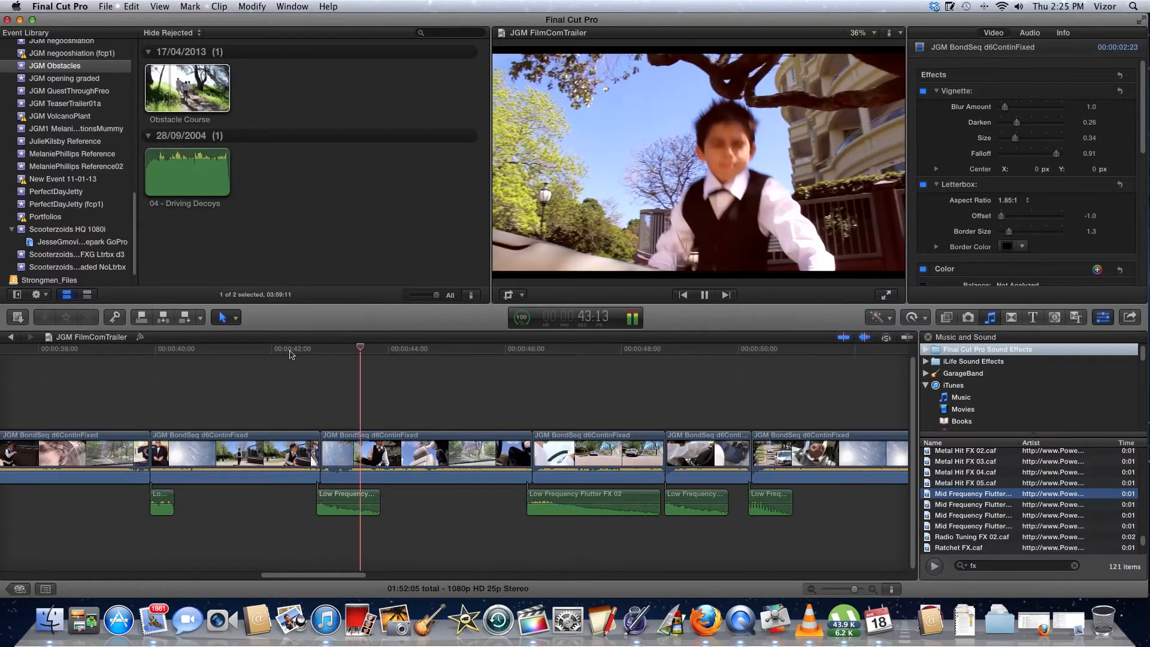
key("space")
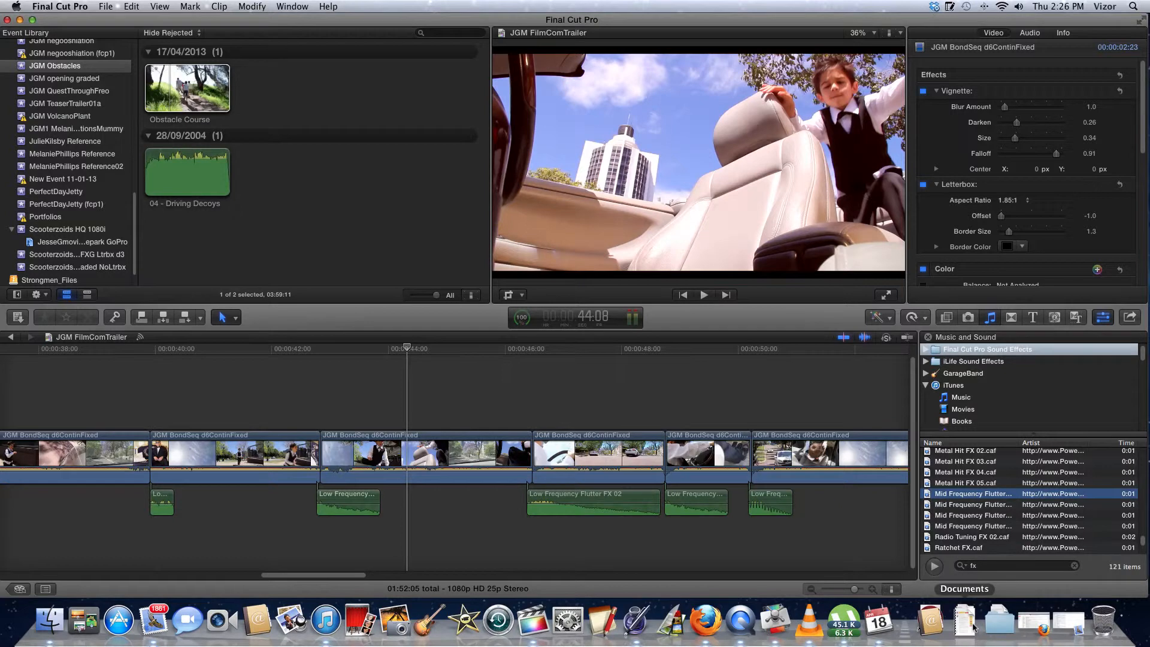
left_click(526, 637)
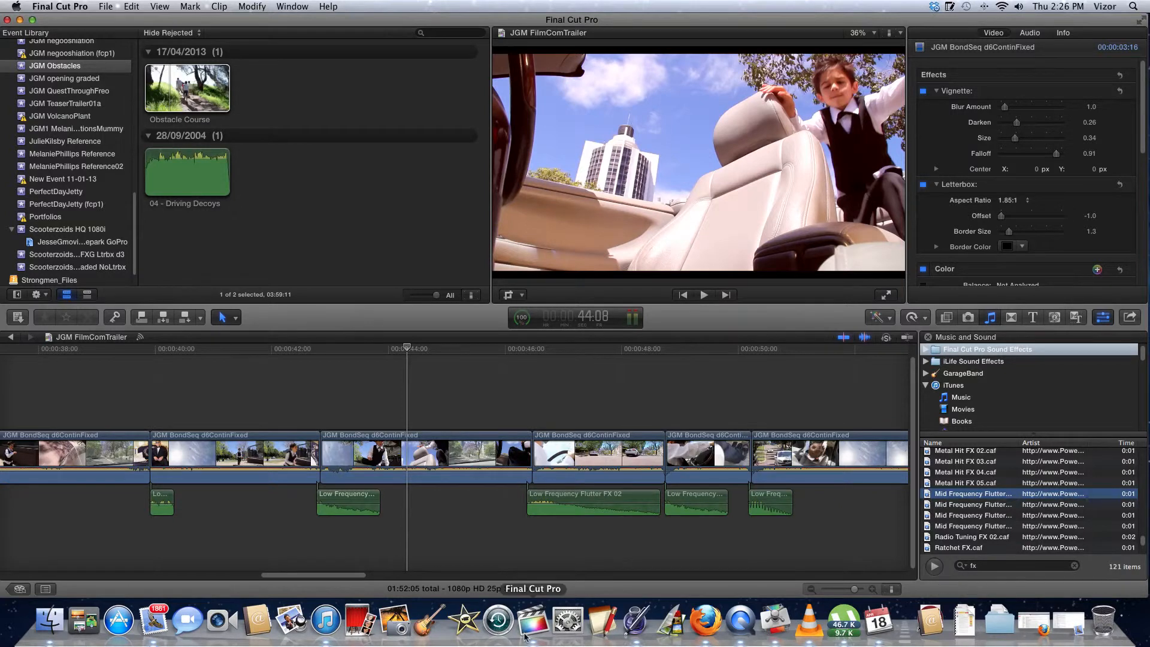